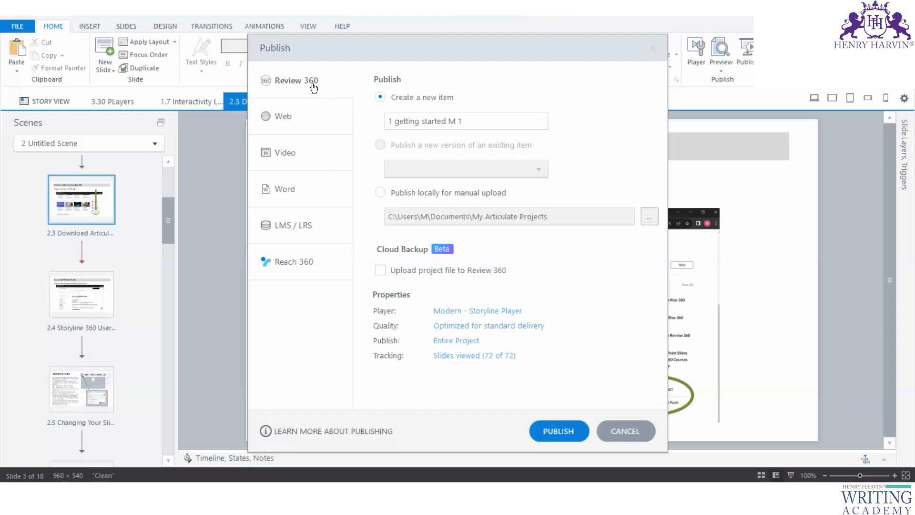
Examine the publish settings for the Web, Video and Word outputs, returning to the Review 360 settings.
click(300, 115)
click(296, 159)
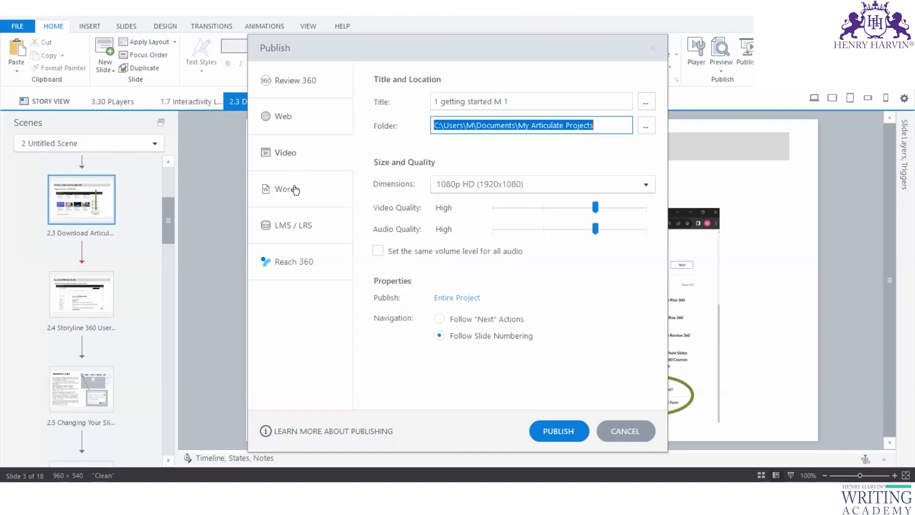
click(290, 191)
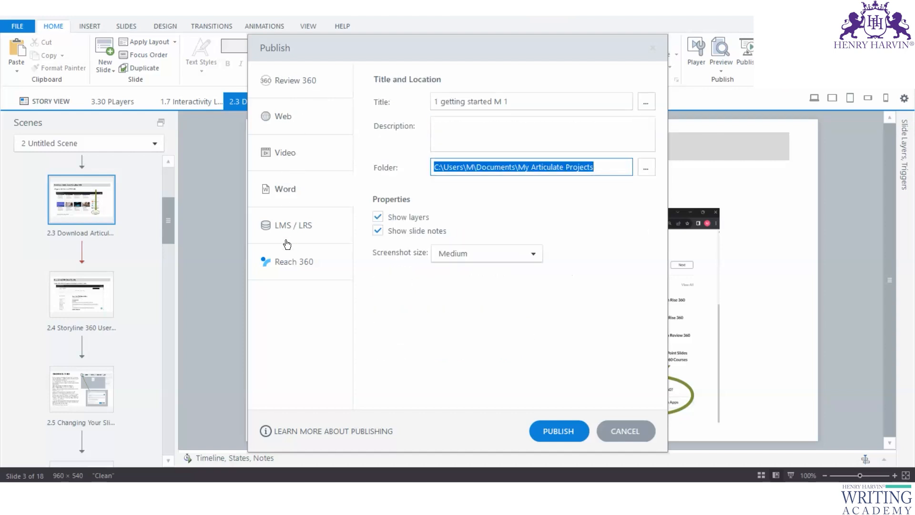
click(287, 85)
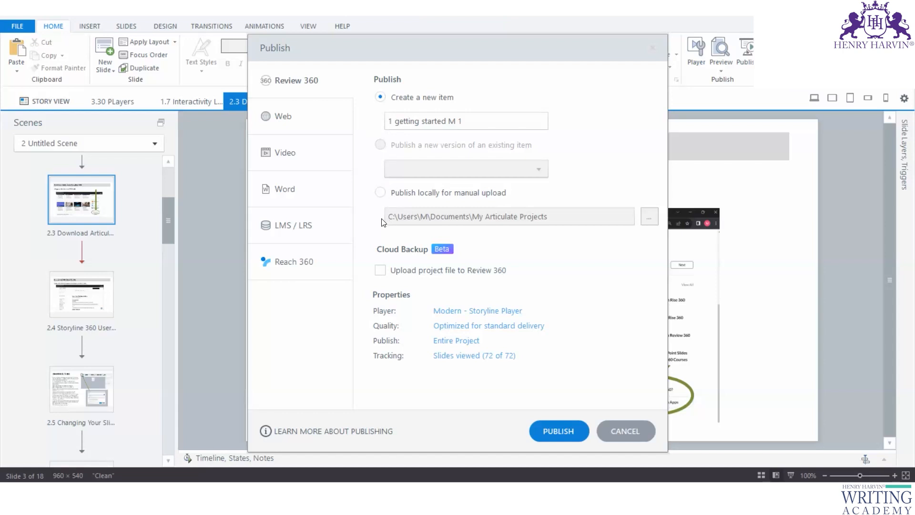
click(380, 193)
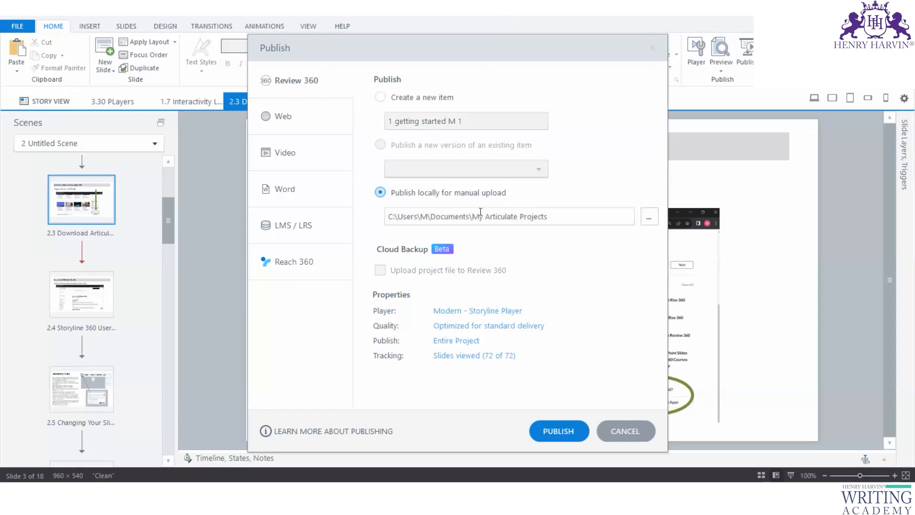
click(381, 99)
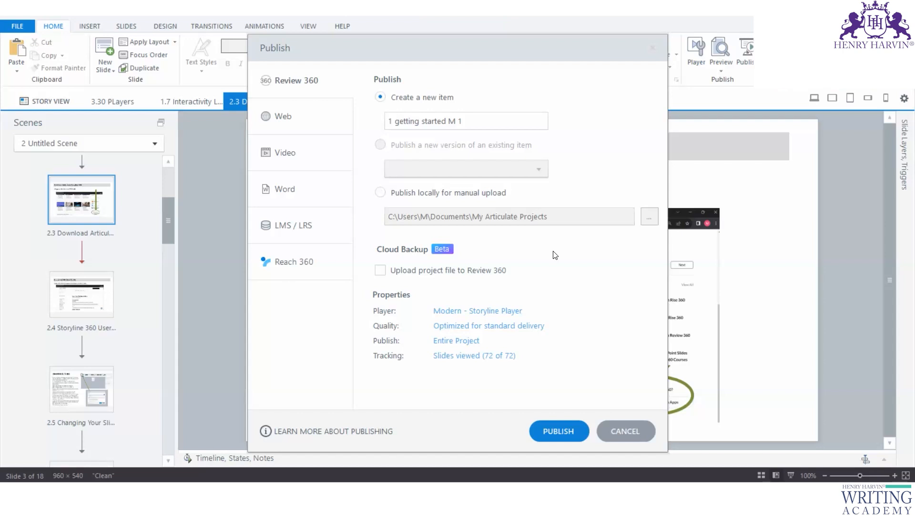
click(541, 438)
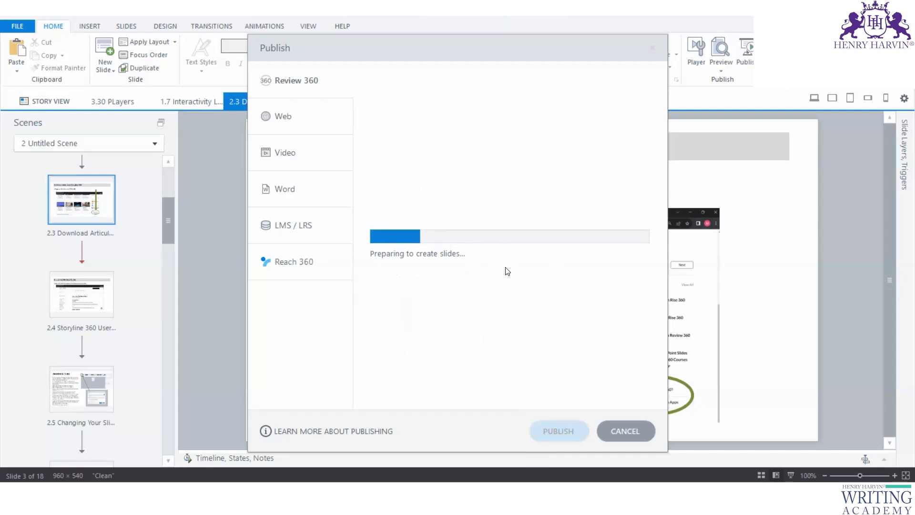
click(626, 431)
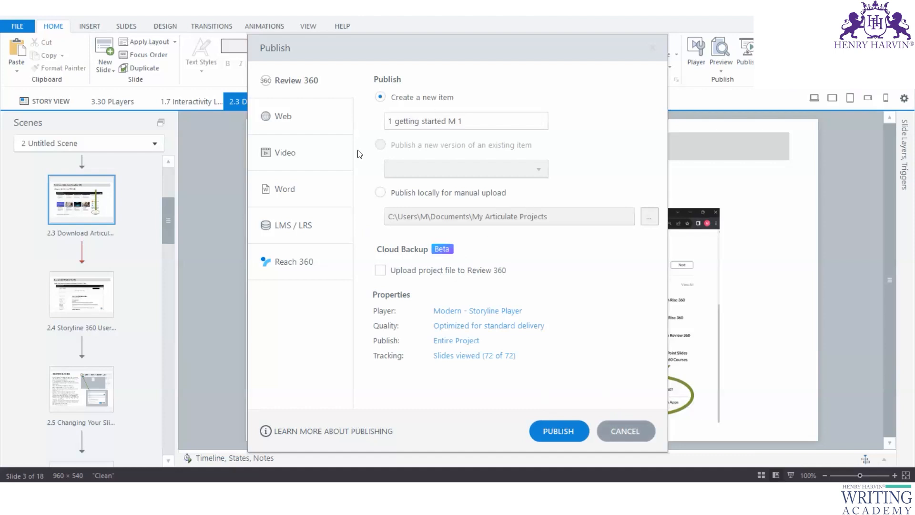
Publish only the single slide 1.1 Untitled Slide as web output and view the published project.
click(296, 116)
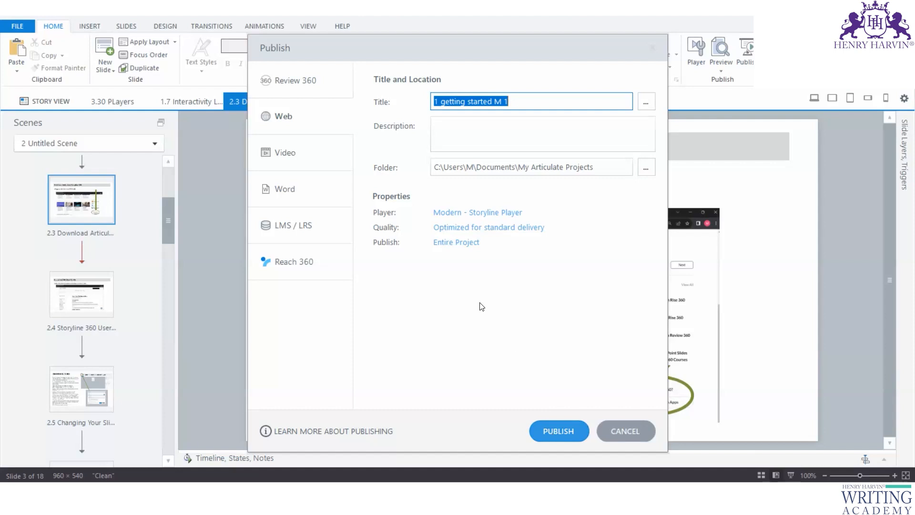
click(455, 243)
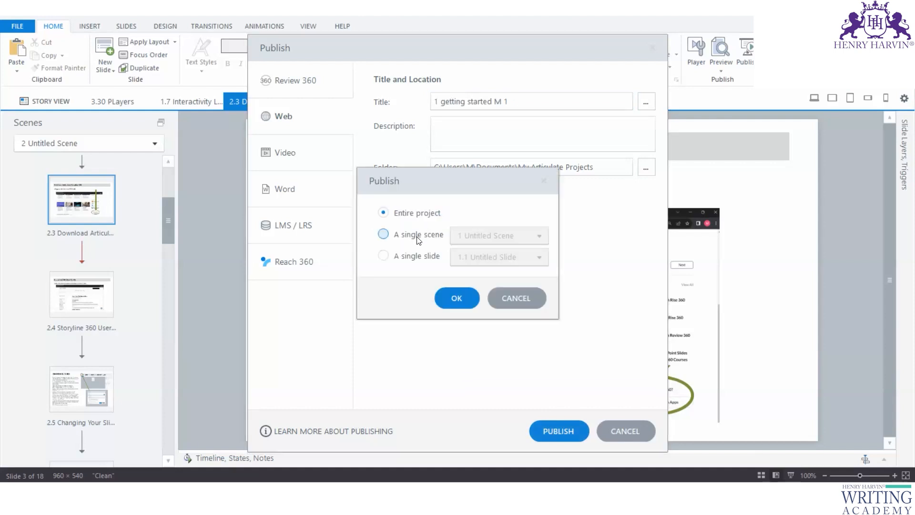
click(409, 257)
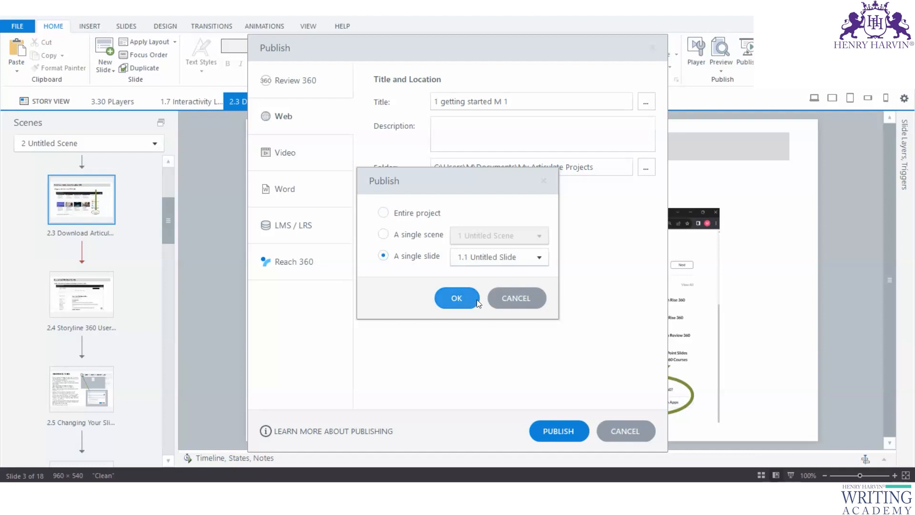
click(456, 298)
key(Return)
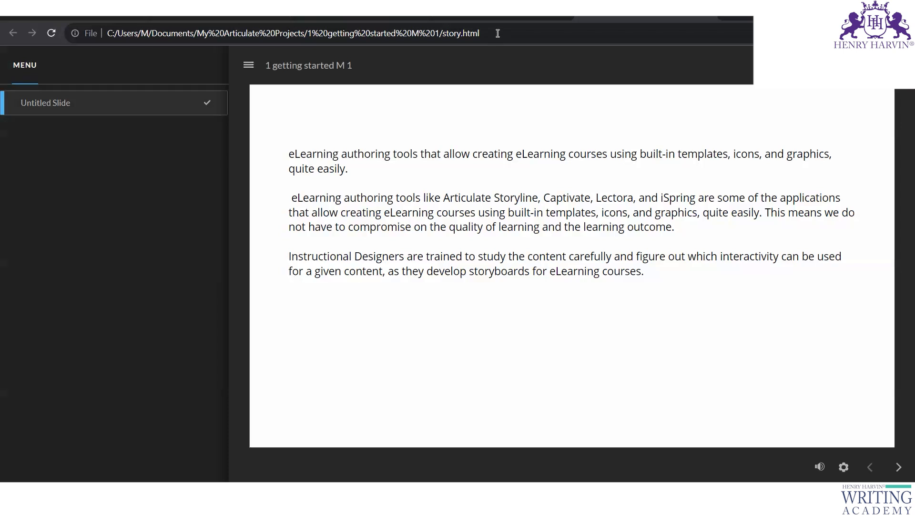
Check the published story's local file address, switch back to the project in Storyline 360 and dismiss the publish confirmation.
click(497, 33)
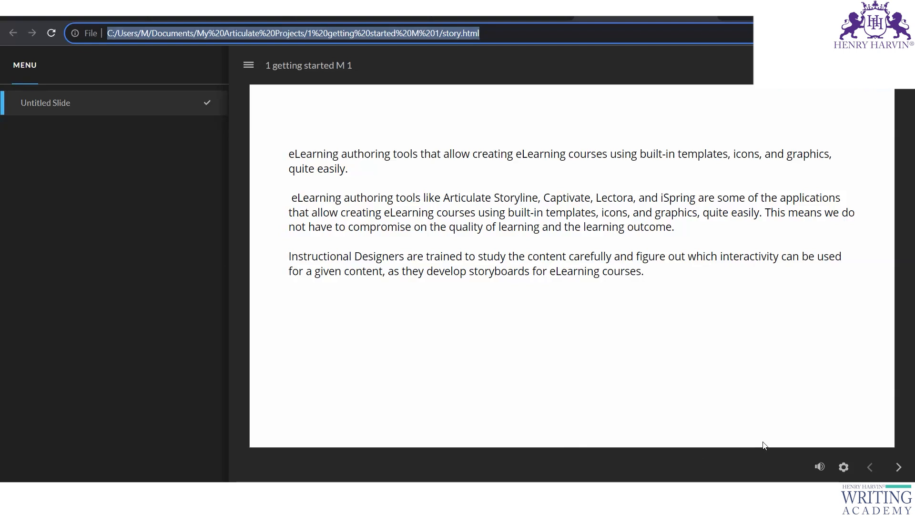
click(588, 493)
click(781, 442)
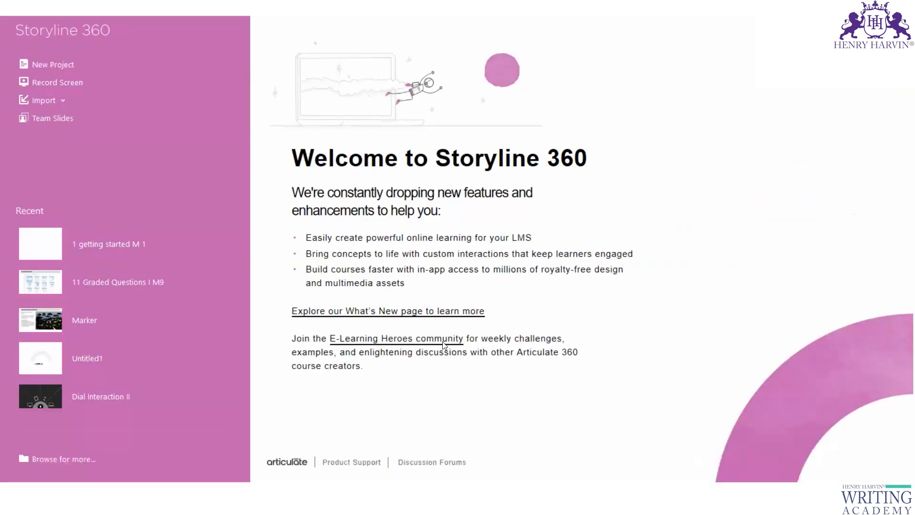
mouse_move(588, 493)
click(524, 440)
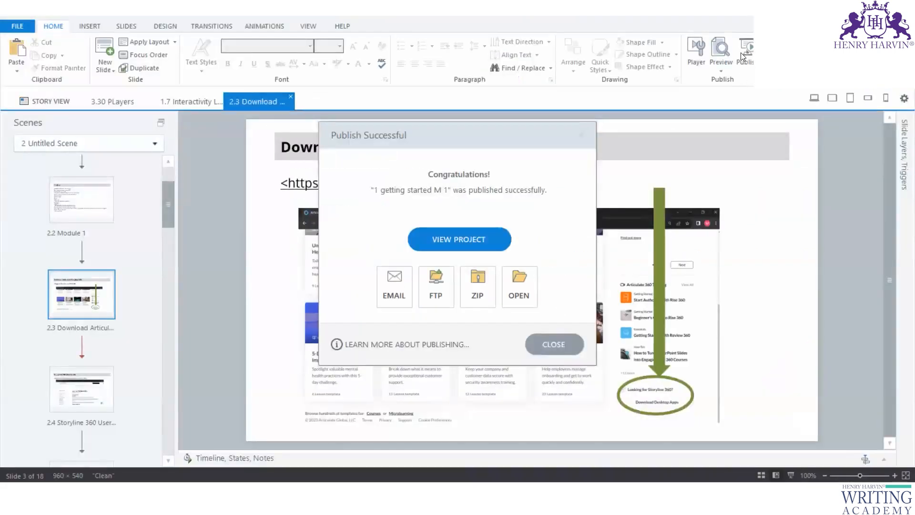
key(Escape)
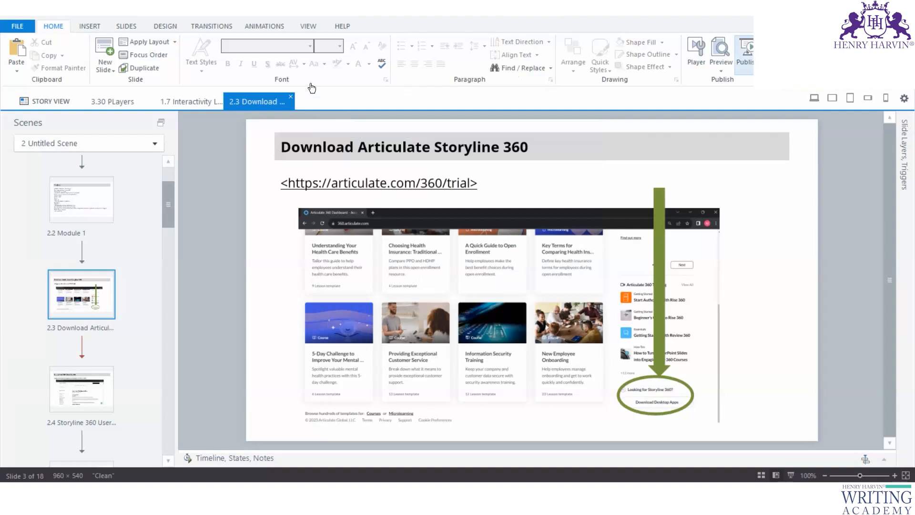
Open the Review 360 publish settings and examine the reporting and tracking options.
key(F10)
click(295, 81)
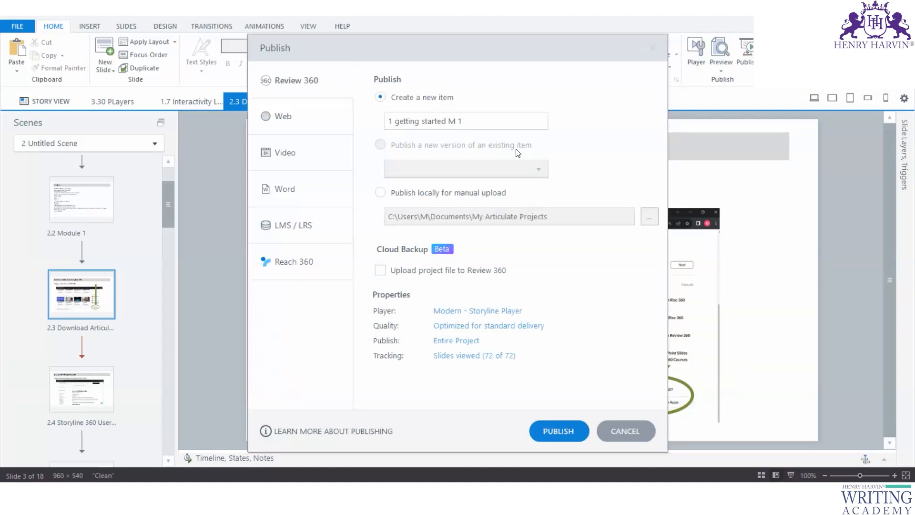
key(Return)
click(482, 359)
click(641, 52)
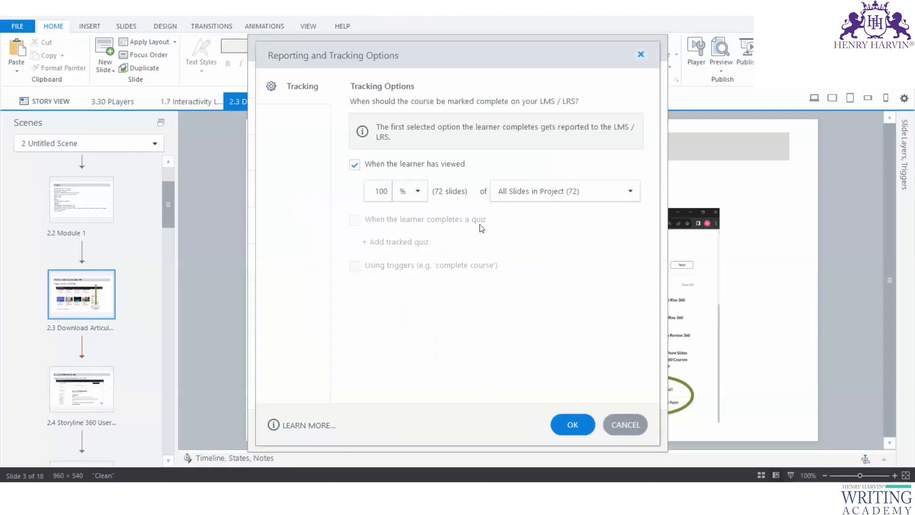
Publish only the single slide 1.1 Untitled Slide to Review 360 as a new item and view it in the browser.
click(455, 340)
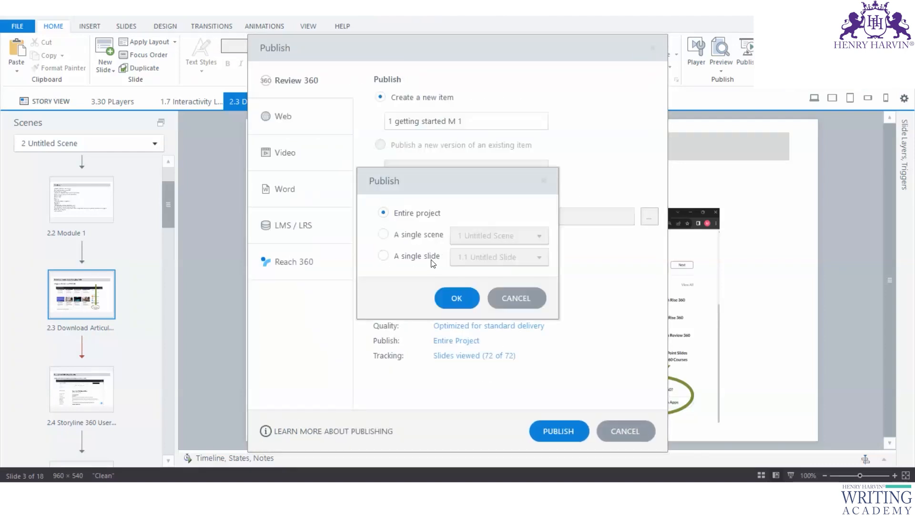
click(383, 234)
click(384, 256)
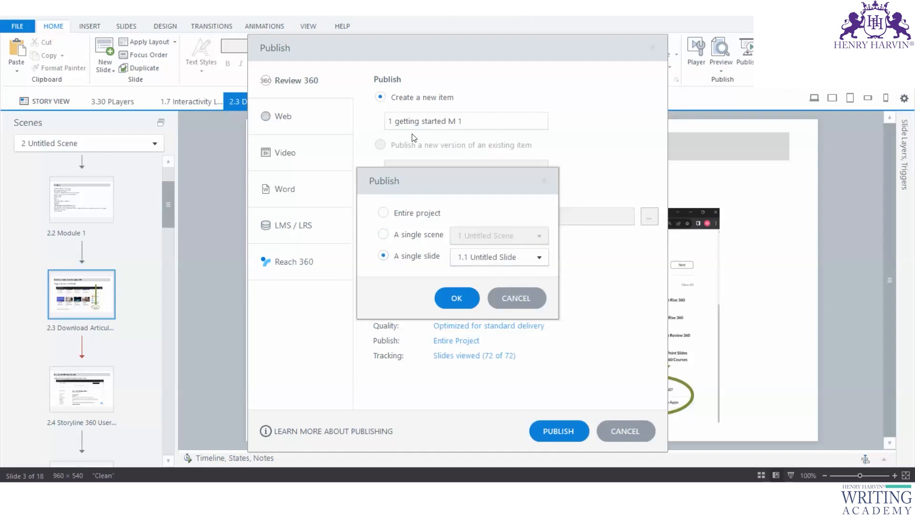
key(Return)
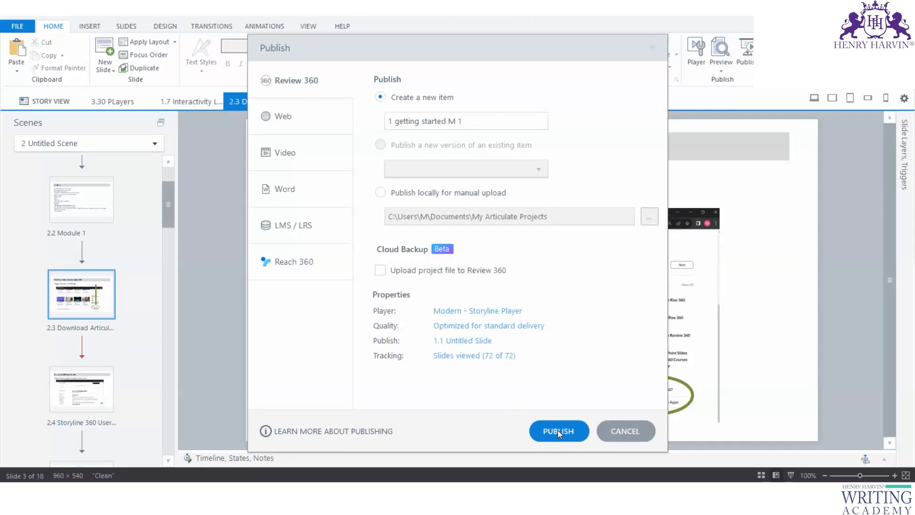
key(Return)
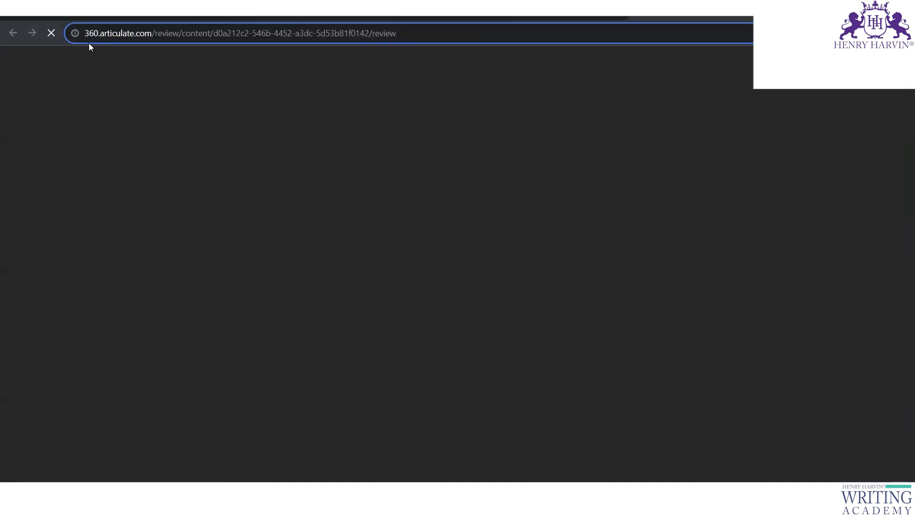
Copy the Review 360 link of the published course and paste it into a new blank Word document.
click(88, 42)
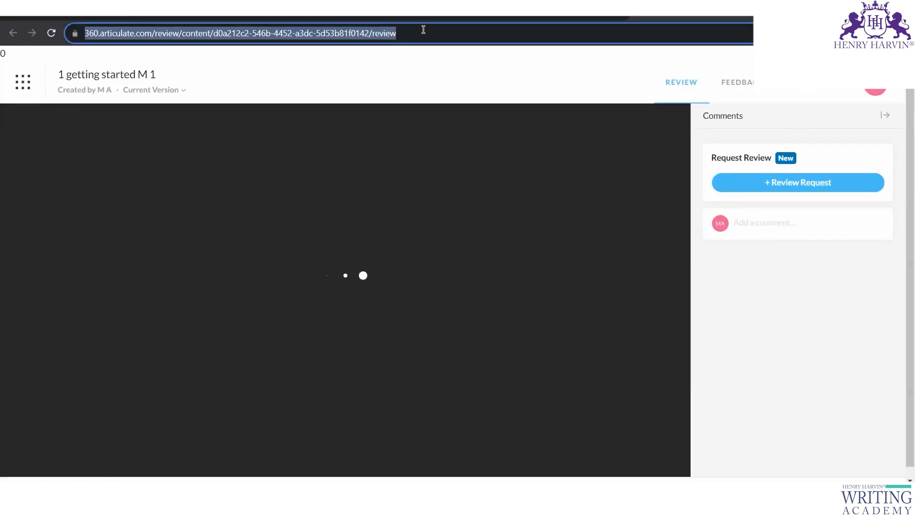
click(286, 33)
drag(424, 33, 84, 34)
key(ctrl+c)
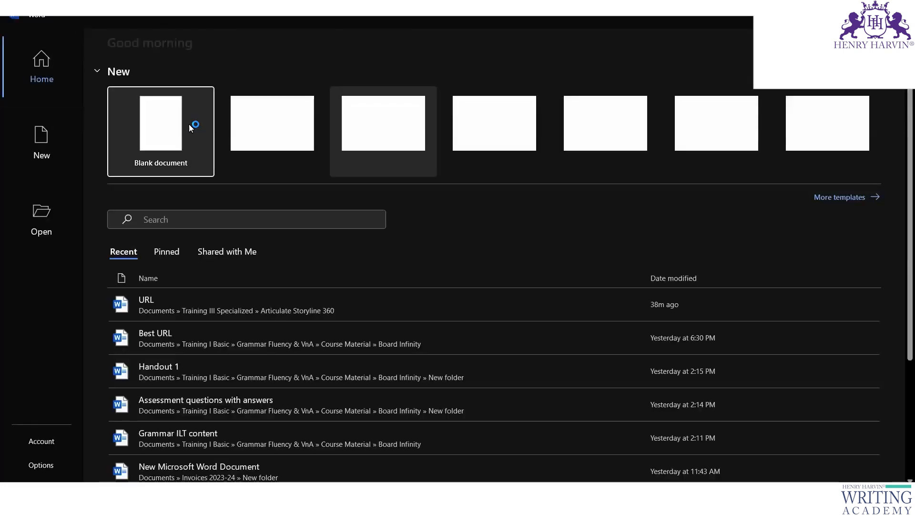
click(188, 124)
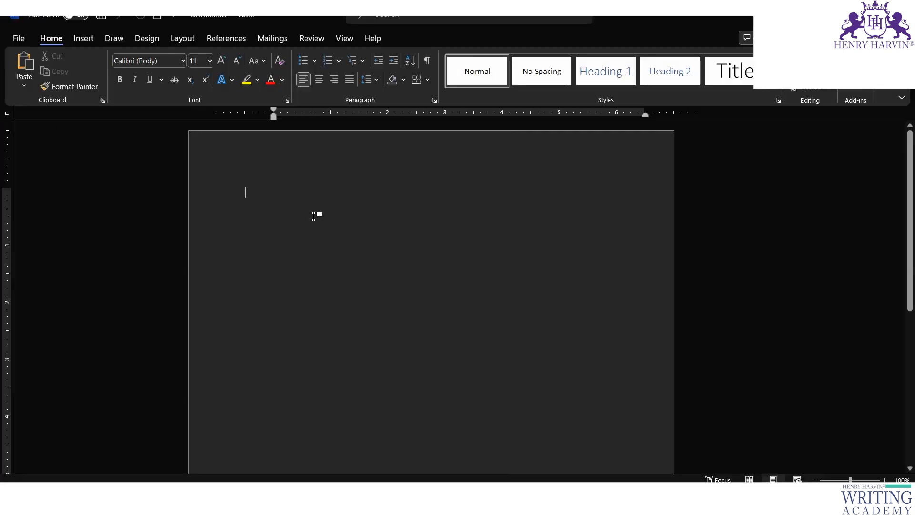
key(ctrl+v)
key(Return)
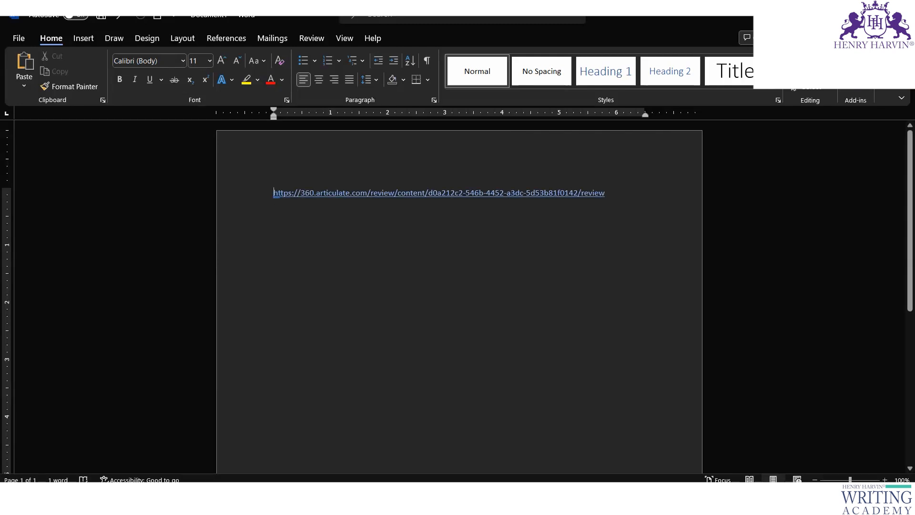
Add the heading "Introduction to XXXXX" directly above the pasted link, without an empty line between them.
text(Introducti)
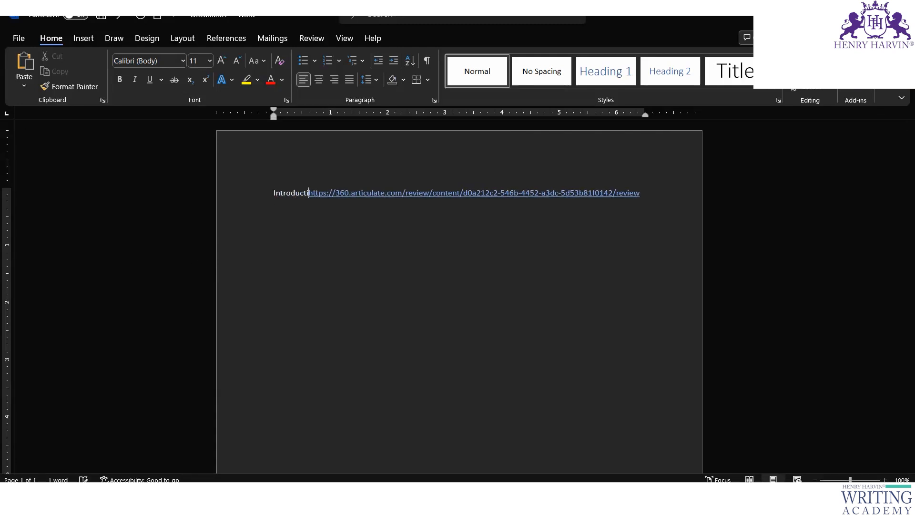
text(on to)
key(Return)
key(Return)
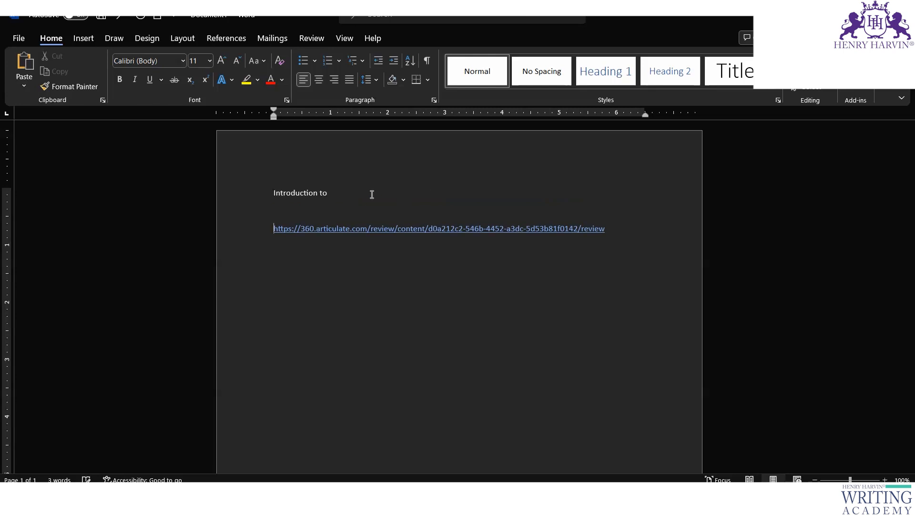
text(XXXXX)
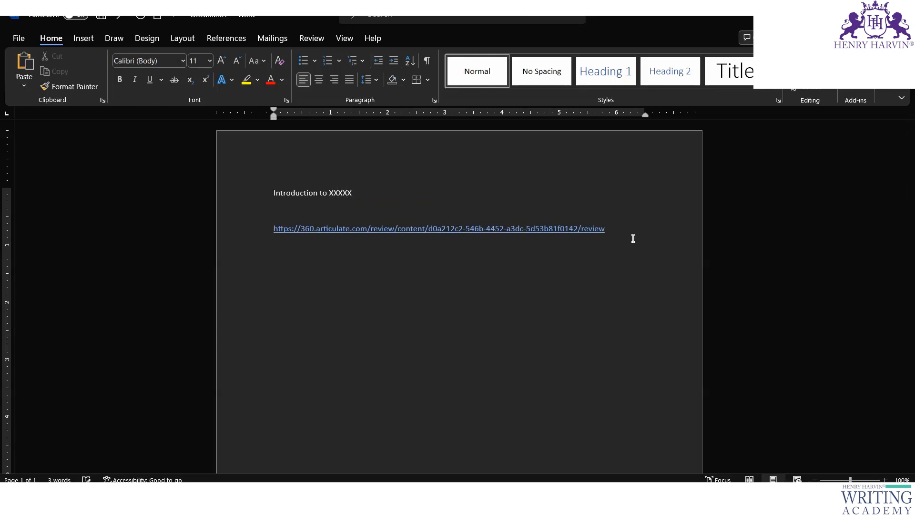
key(Delete)
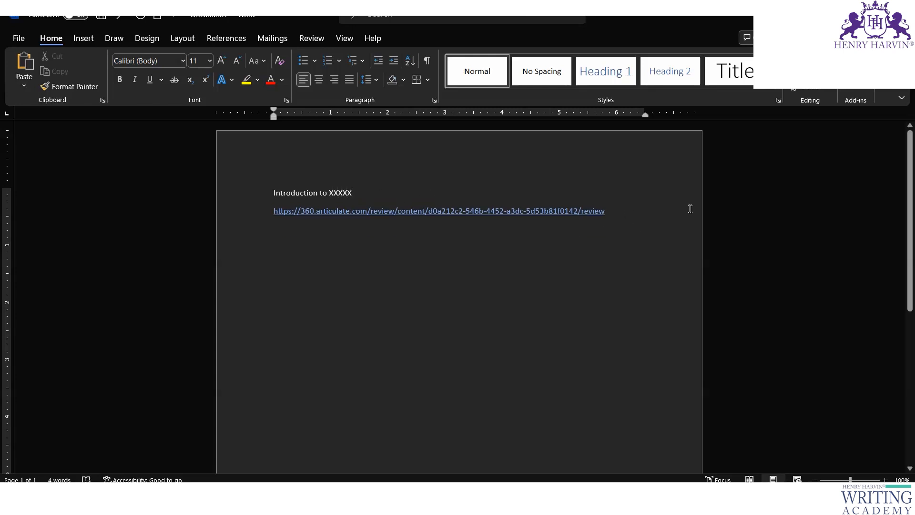
Paste a second copy of the review link below the first, separated by an empty line, as a hyperlink.
key(Return)
key(Return)
key(ctrl+v)
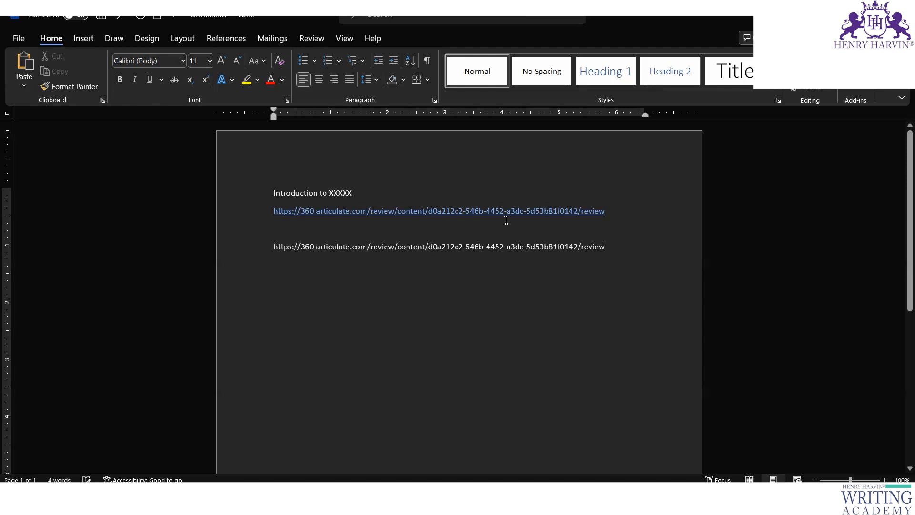
key(Return)
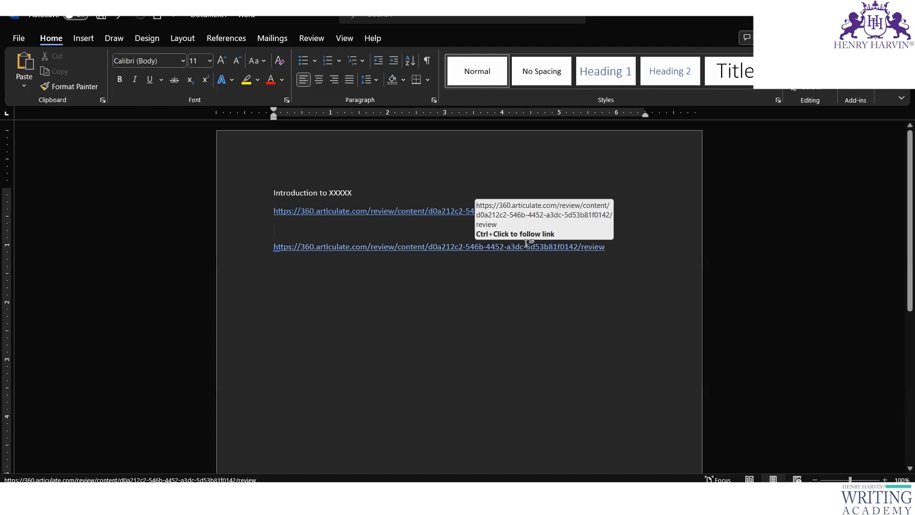
Enter the placeholder text "kdgkfhkhddgml" between the two links and prefix the first heading with "1. Sample -".
key(Return)
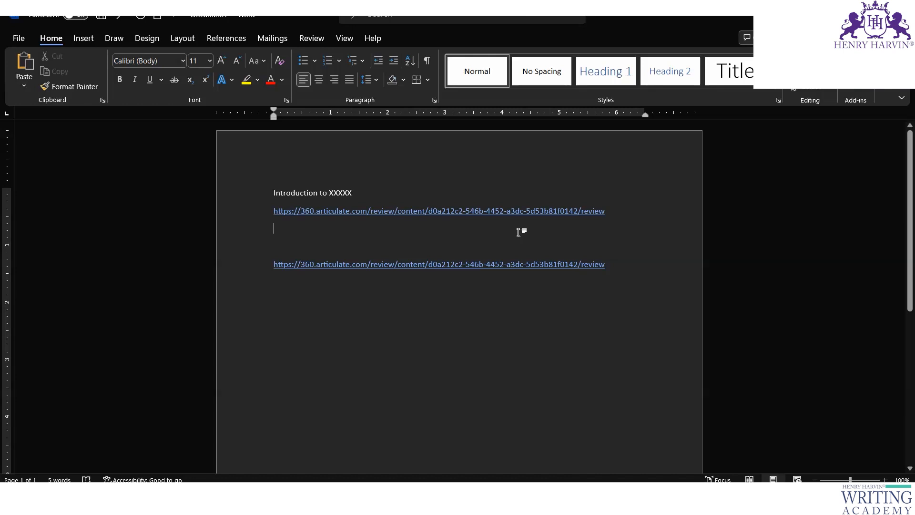
text(kdg)
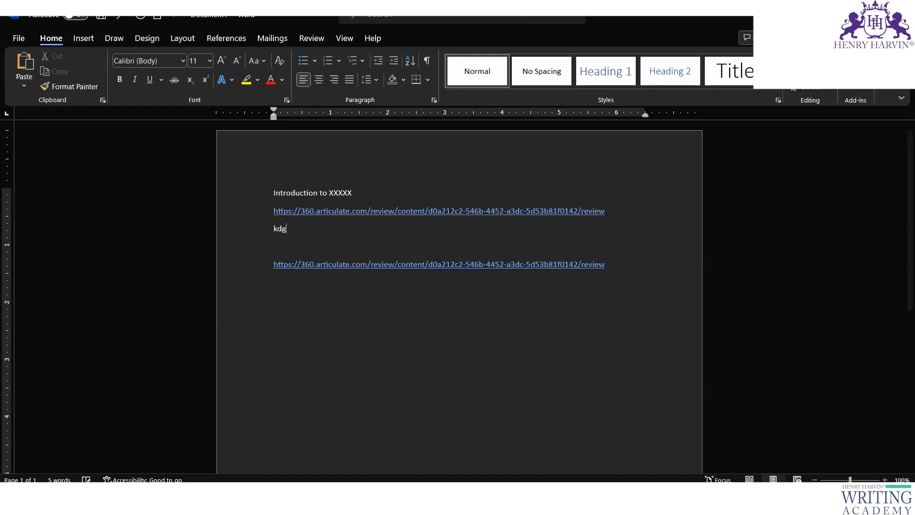
text(kfhkhddgml)
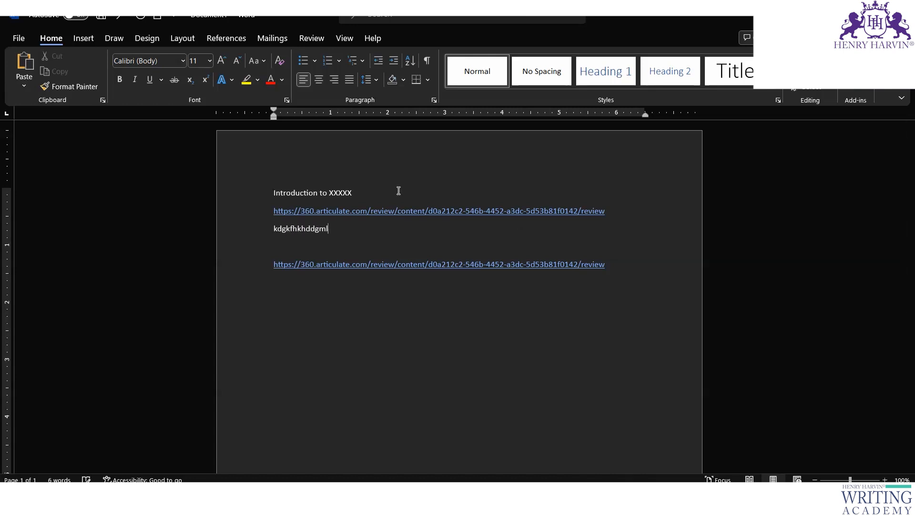
text(1. Sample -)
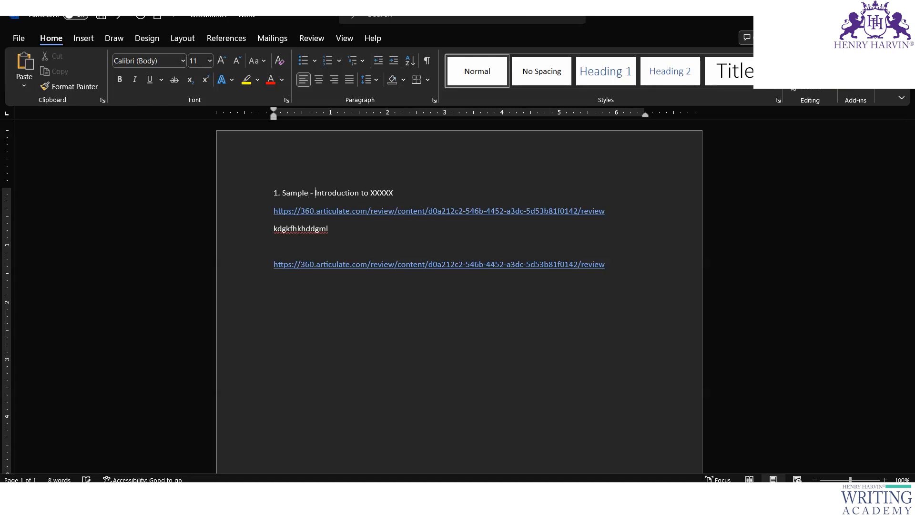
triple_click(471, 247)
click(246, 211)
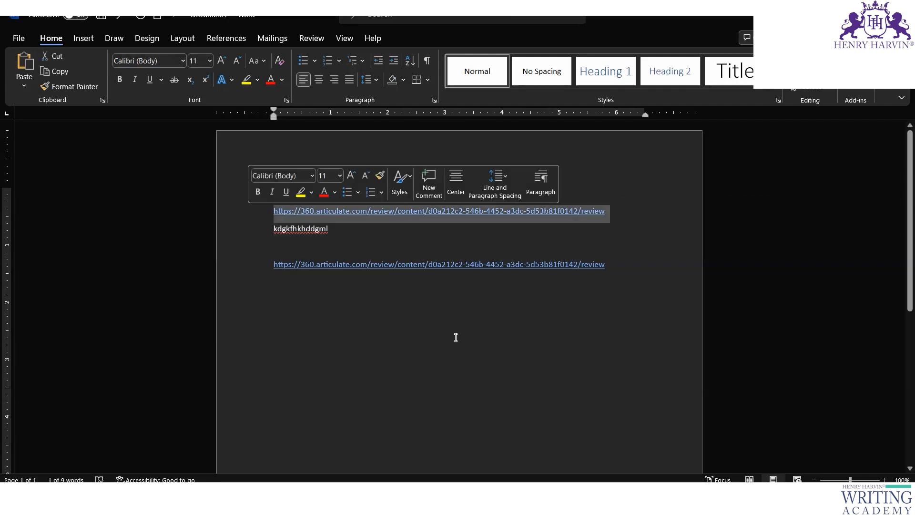
Switch to the Storyline project containing the published slide and close the publish success message.
click(404, 496)
mouse_move(588, 496)
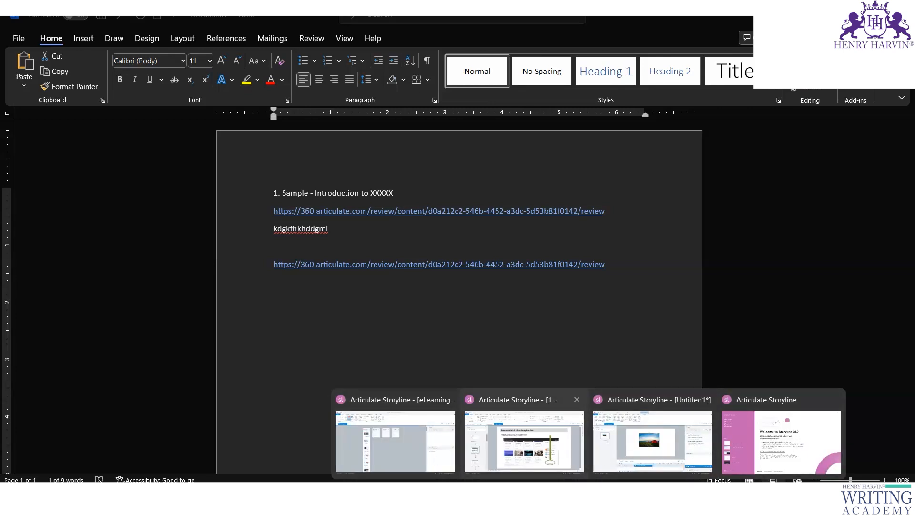
click(524, 441)
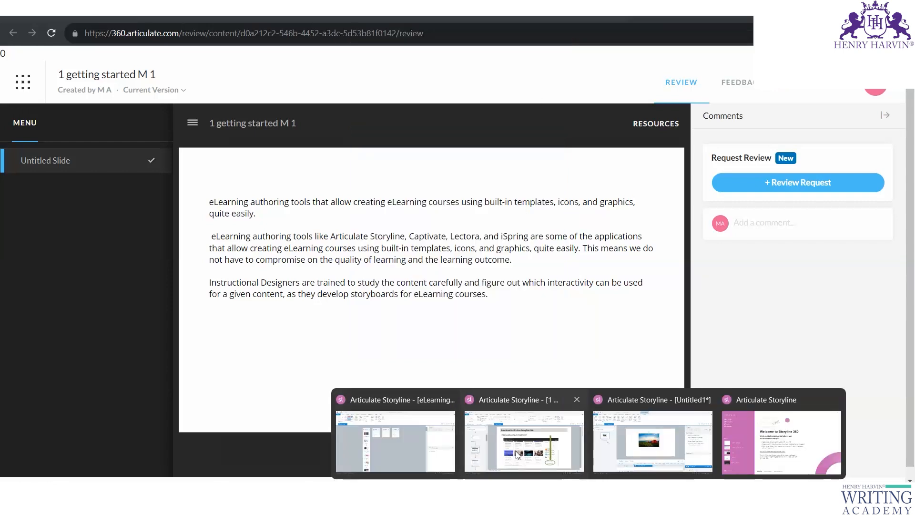
click(517, 453)
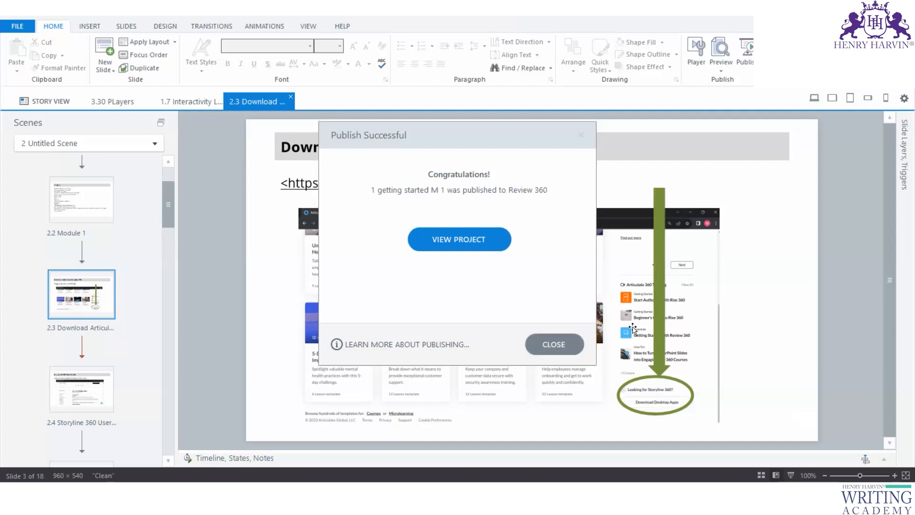
click(557, 349)
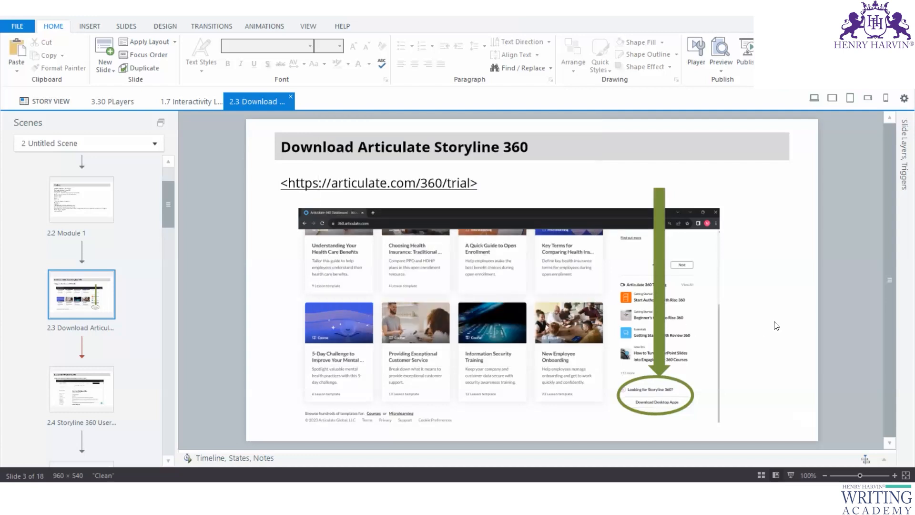
Return to the published project in Review 360 and examine its web address and the account options.
click(405, 490)
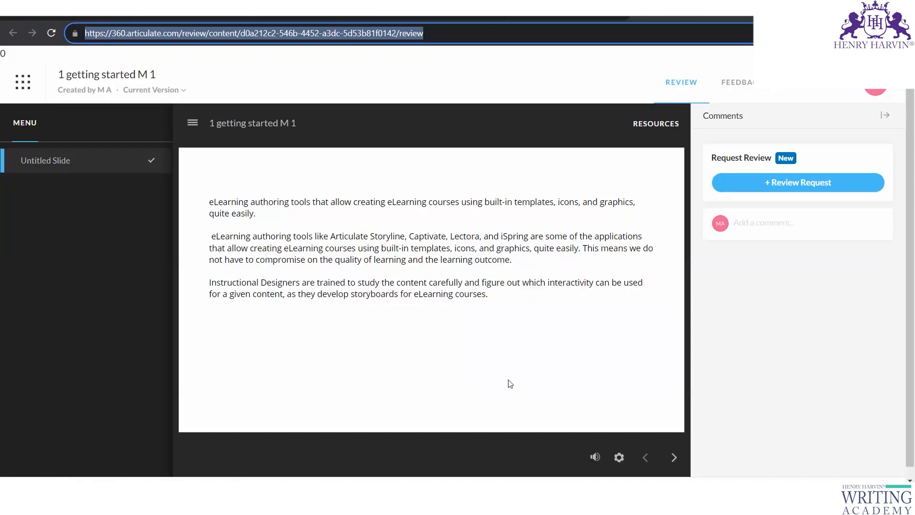
click(881, 88)
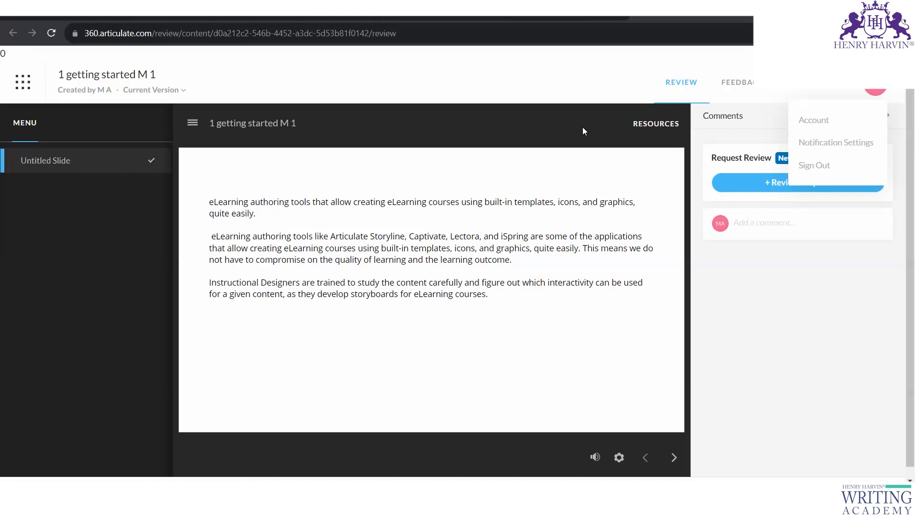
click(731, 272)
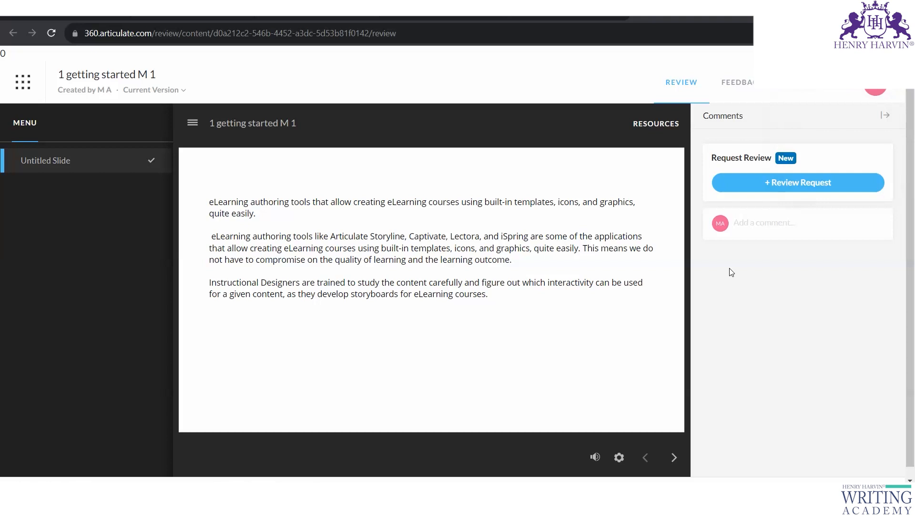
click(879, 89)
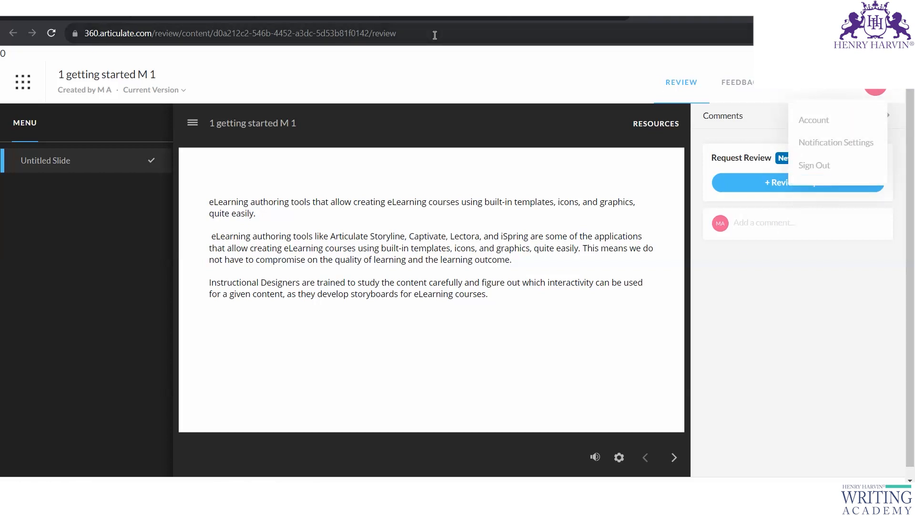
click(766, 295)
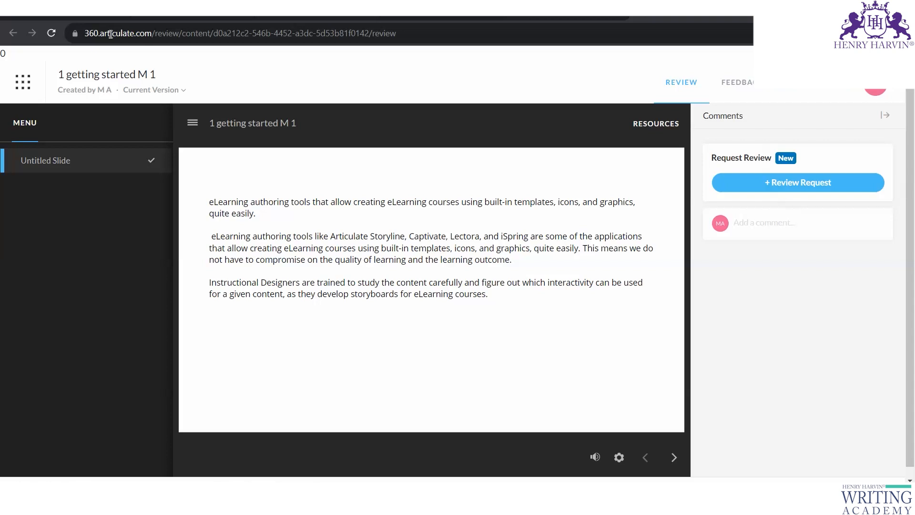
drag(85, 33, 183, 32)
click(875, 89)
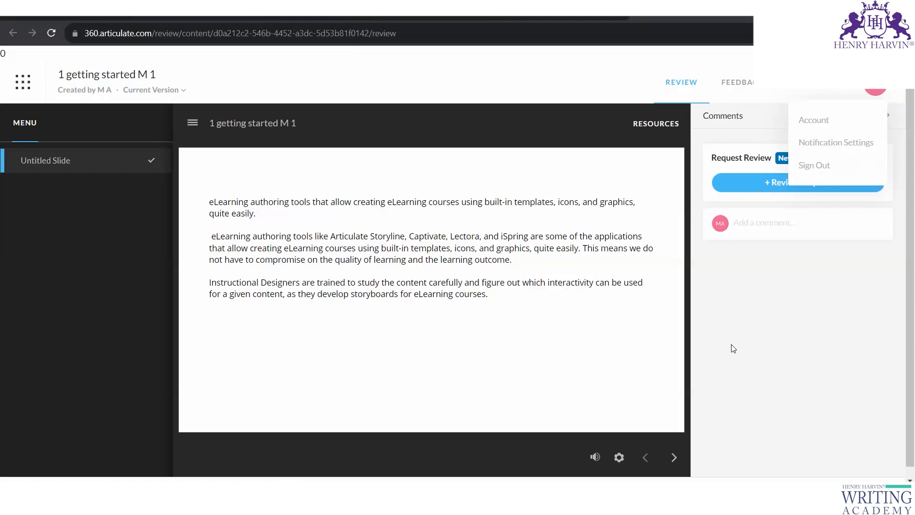
click(736, 144)
Look at the project's Feedback page in Review 360, return to the review view and inspect the comment options.
click(745, 85)
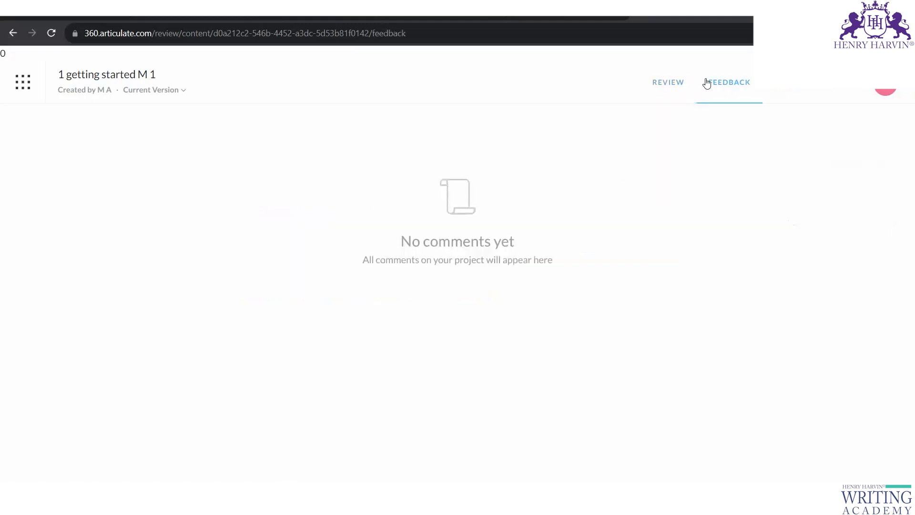
click(668, 83)
click(843, 83)
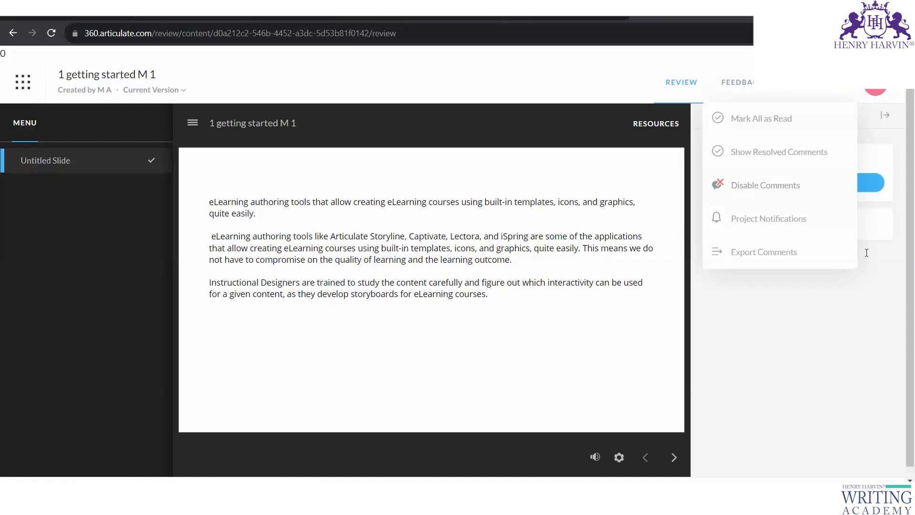
click(843, 83)
click(782, 345)
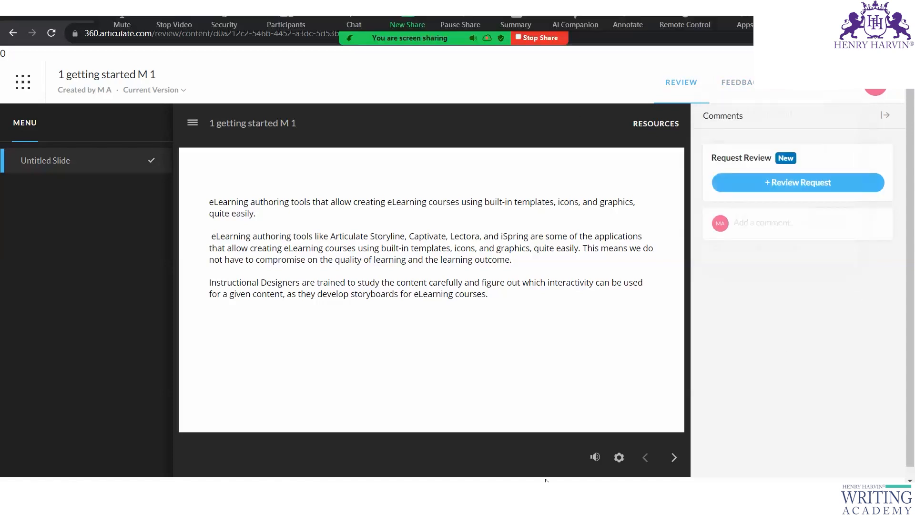
Switch to the Storyline project, go to slide 2.4 "Storyline 360 User Guide" and select its entire web link.
mouse_move(589, 493)
click(522, 436)
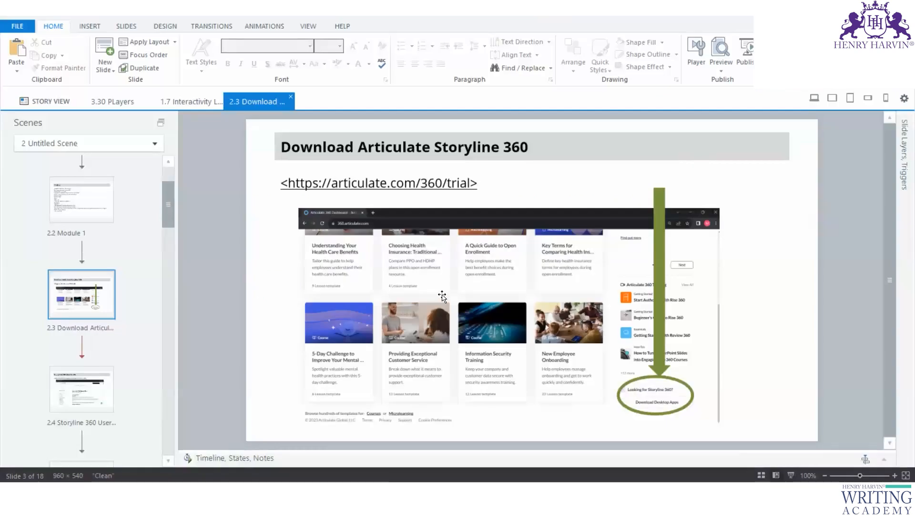
click(83, 311)
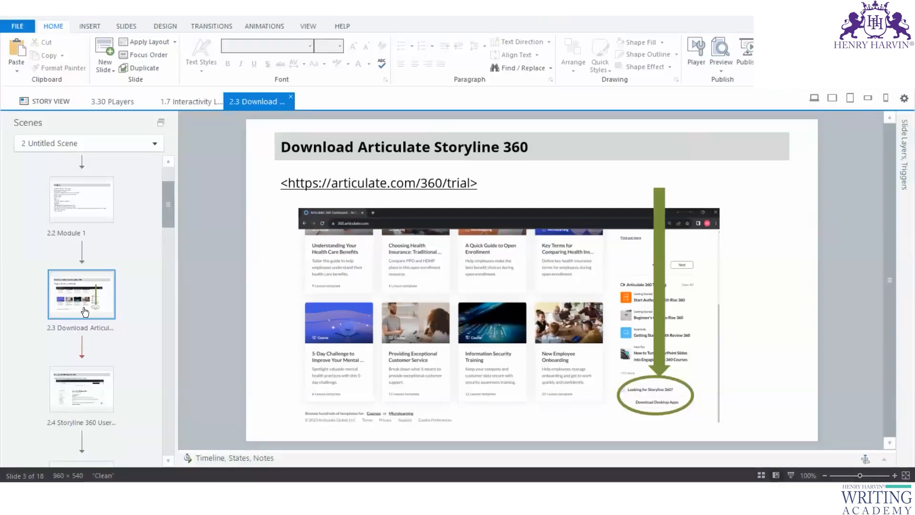
key(Down)
click(381, 187)
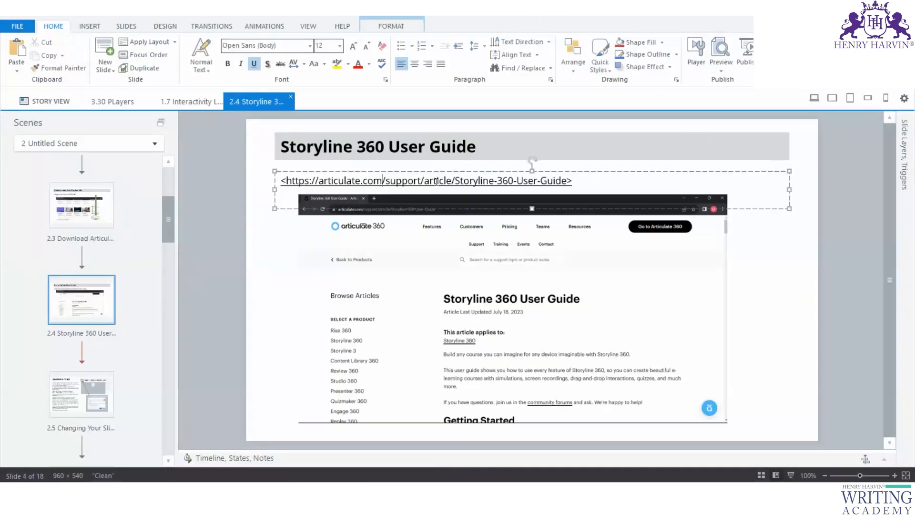
key(ctrl+a)
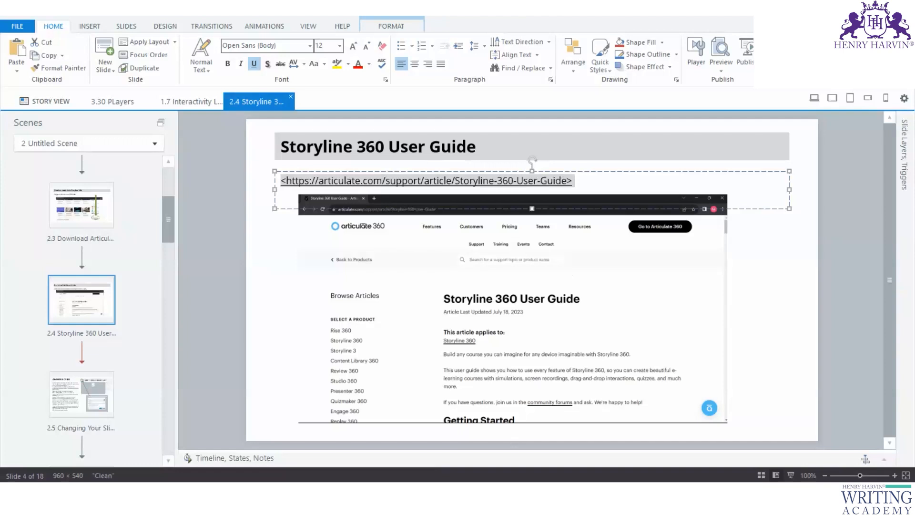
Share the user guide link in the meeting chat and open the Storyline 360 User Guide web page from it.
mouse_move(405, 492)
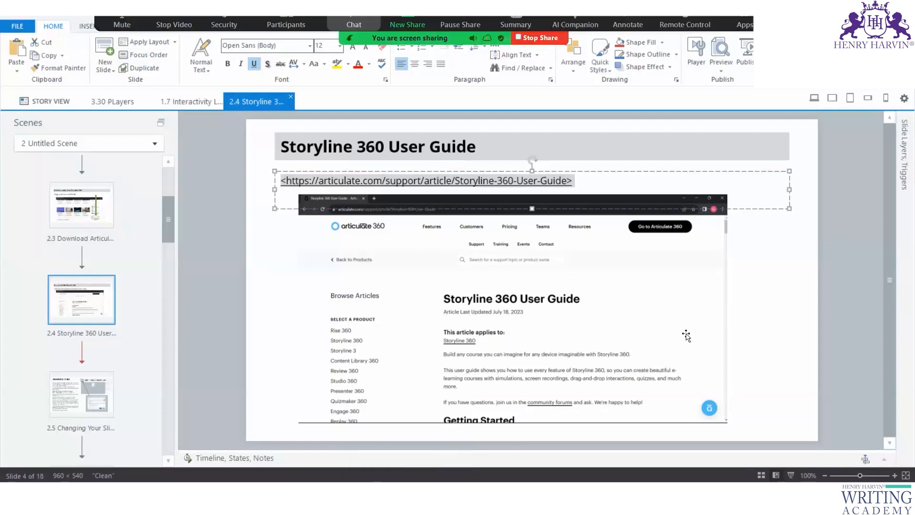
click(501, 320)
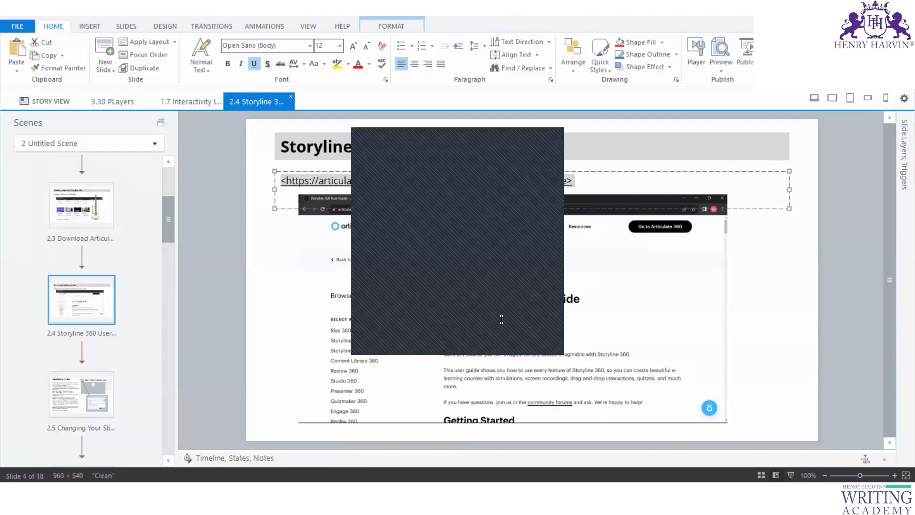
click(477, 231)
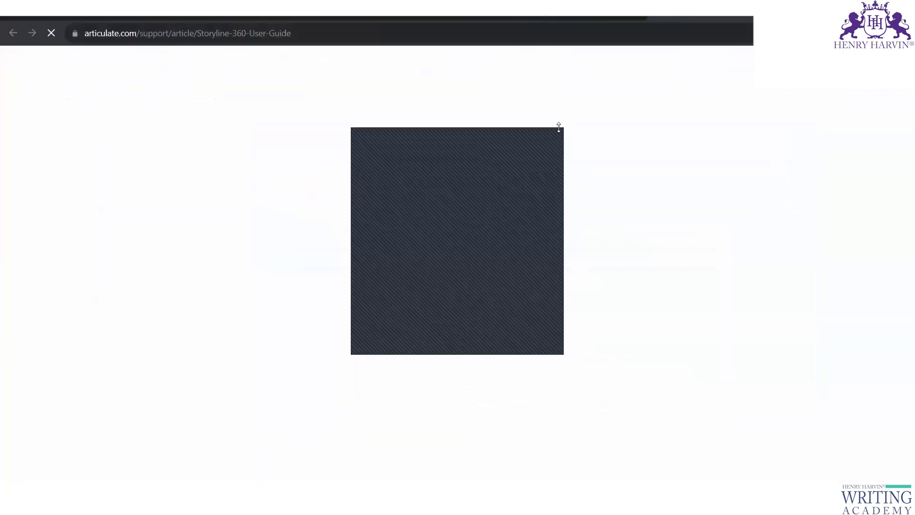
Browse the Storyline 360 User Guide's topic list from Getting Started through Working with Shapes, Captions, Text Boxes, and Tables.
scroll(703, 227, down, 3)
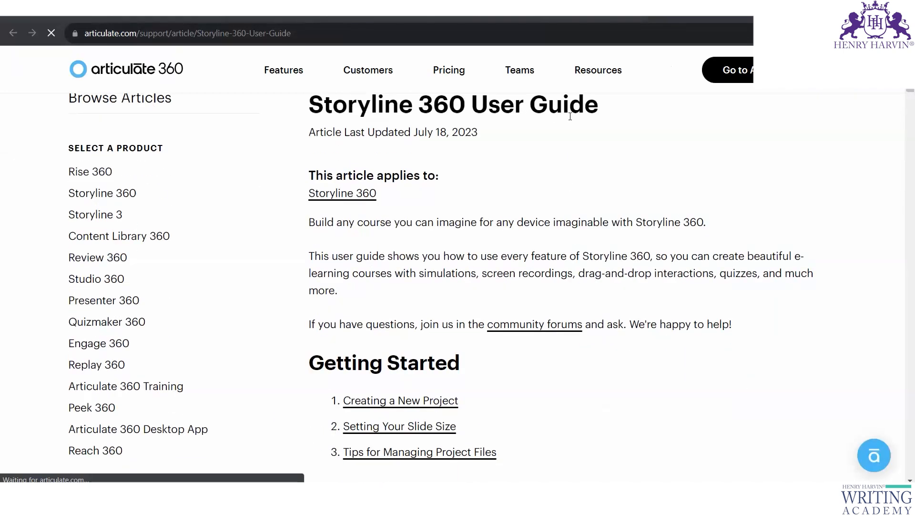
scroll(656, 214, down, 3)
scroll(656, 214, down, 3)
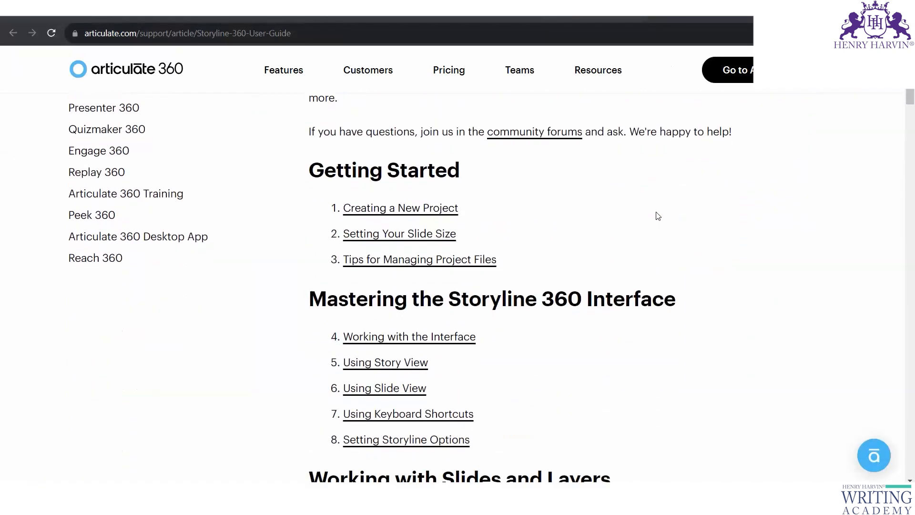
scroll(821, 289, down, 1)
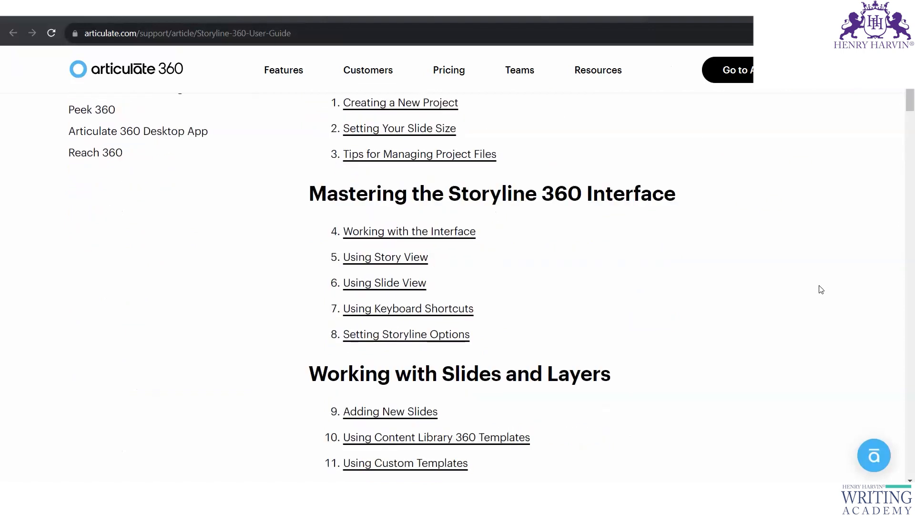
scroll(820, 290, down, 7)
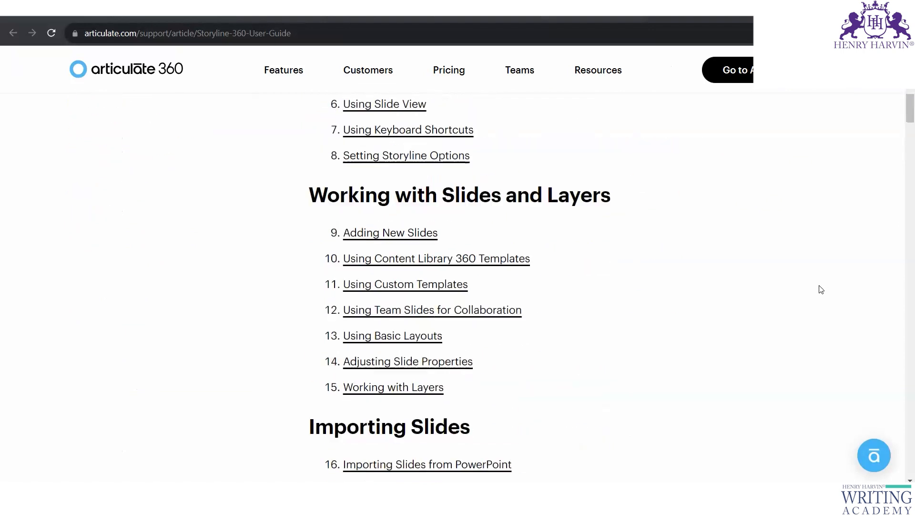
scroll(594, 231, up, 11)
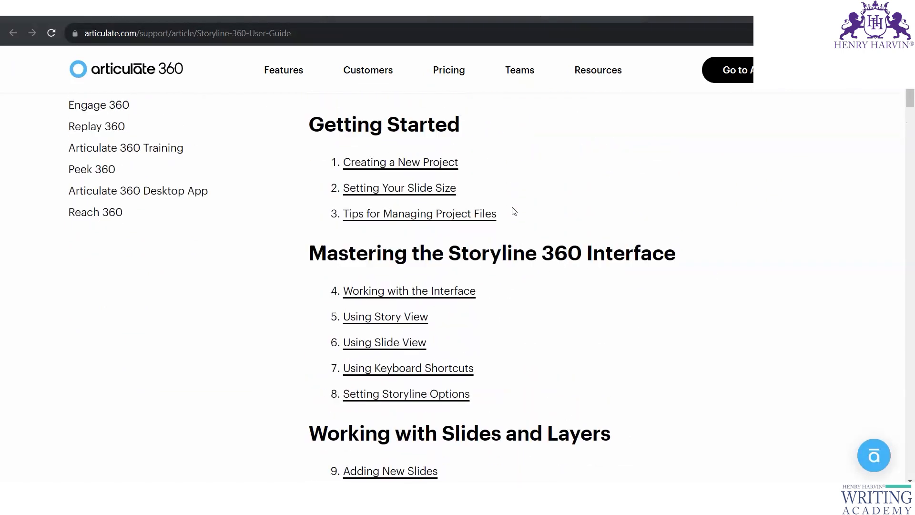
click(421, 228)
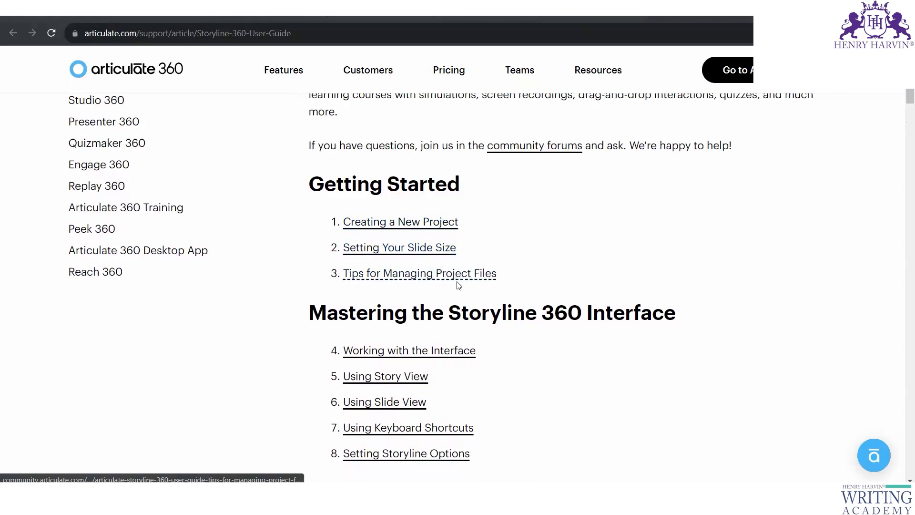
scroll(453, 286, down, 6)
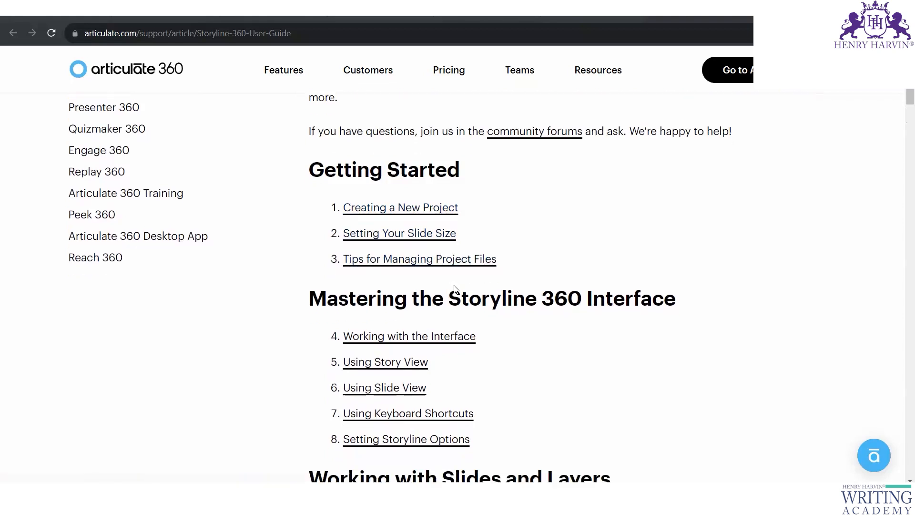
scroll(458, 284, down, 8)
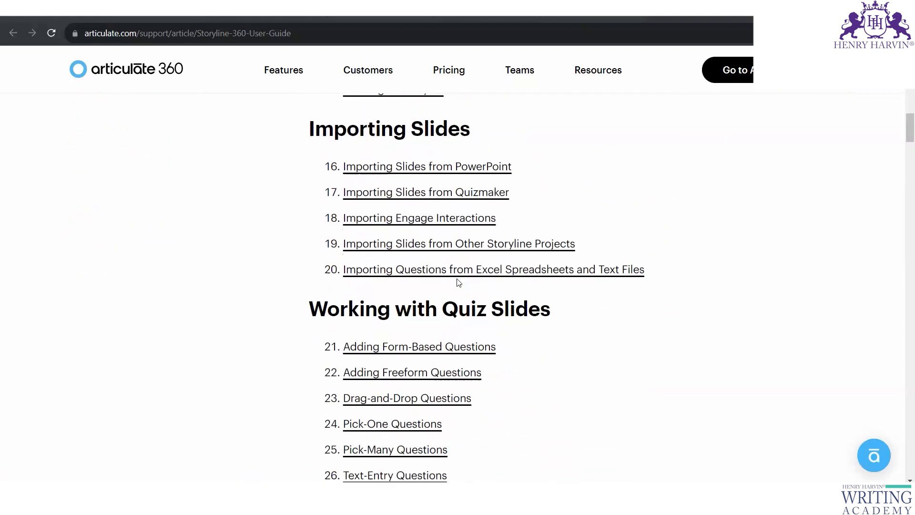
scroll(528, 293, down, 3)
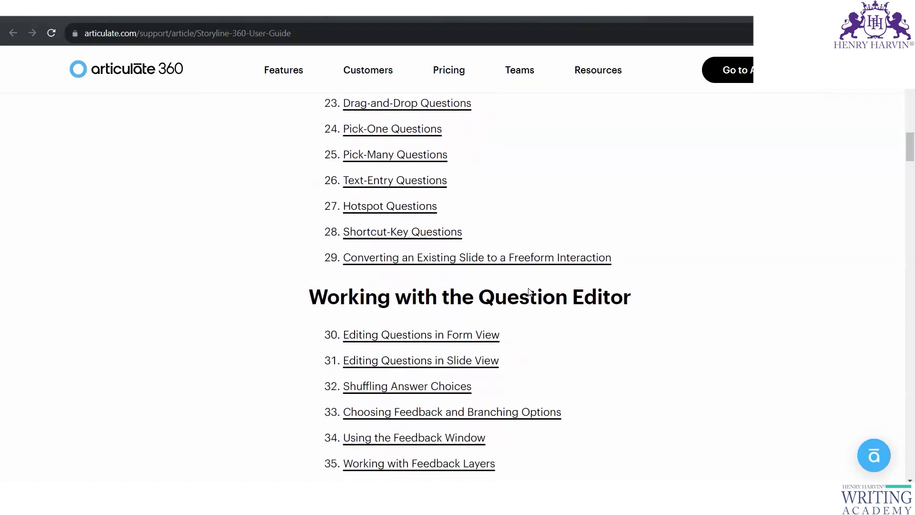
scroll(457, 238, up, 3)
scroll(548, 391, down, 6)
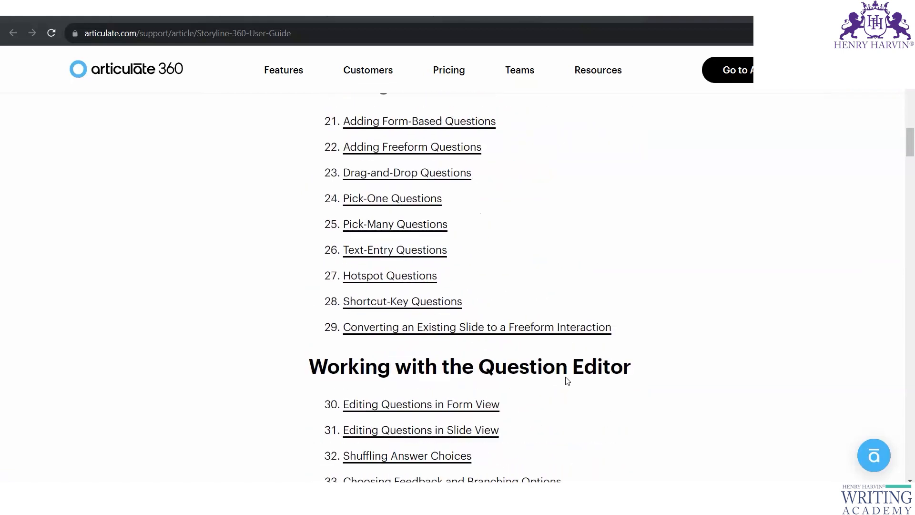
scroll(562, 405, down, 7)
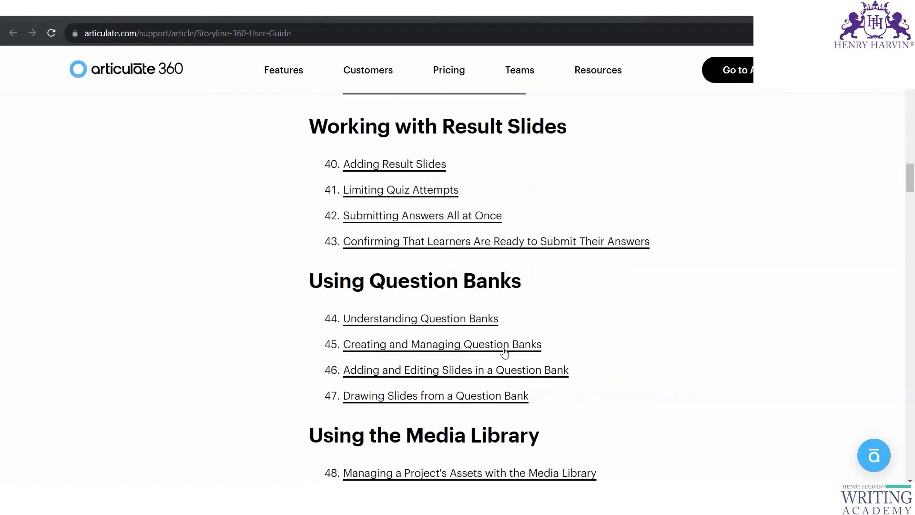
scroll(545, 380, down, 2)
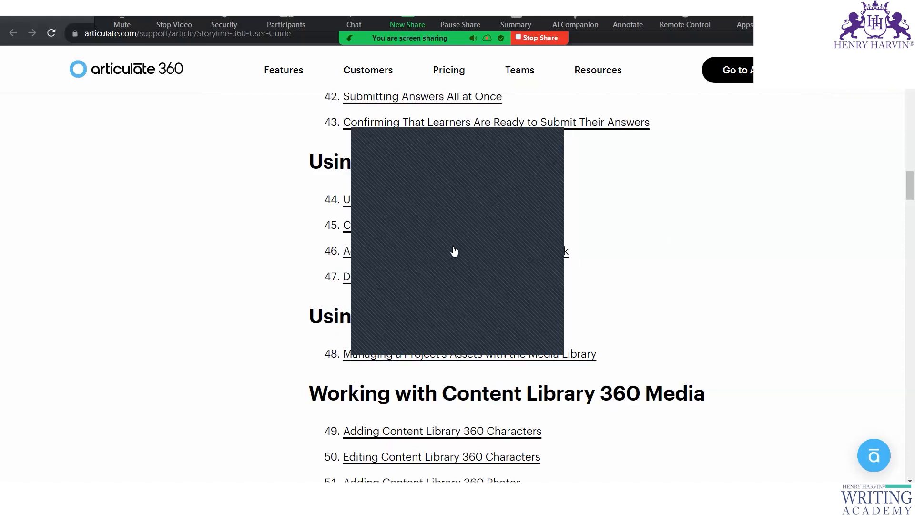
scroll(651, 315, down, 10)
scroll(651, 315, down, 4)
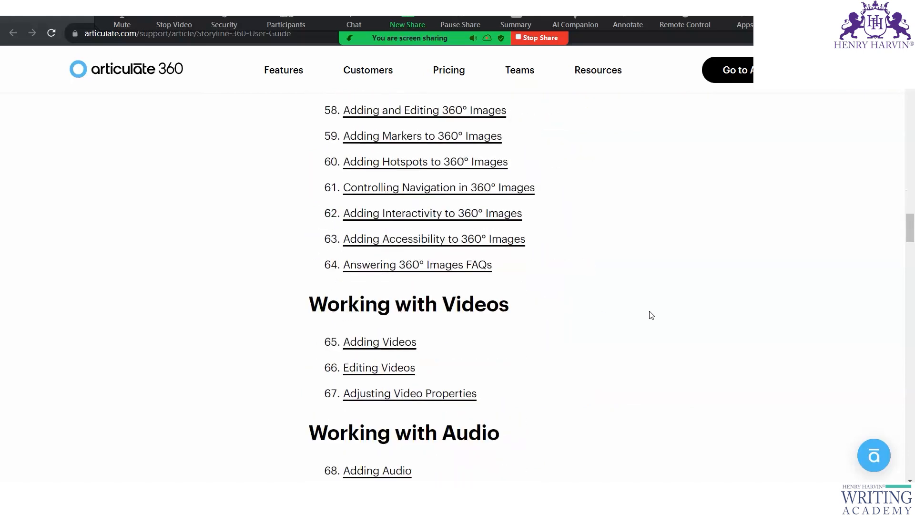
scroll(653, 311, down, 4)
scroll(653, 312, down, 6)
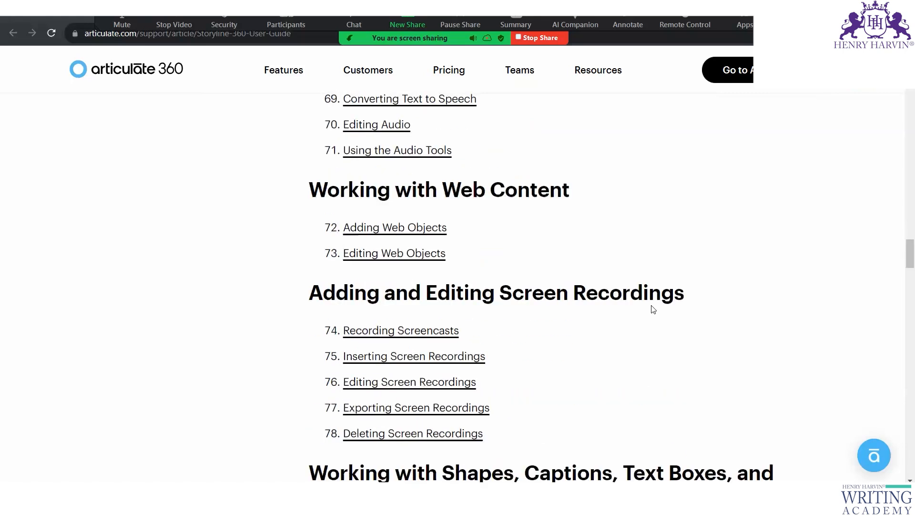
scroll(652, 312, down, 6)
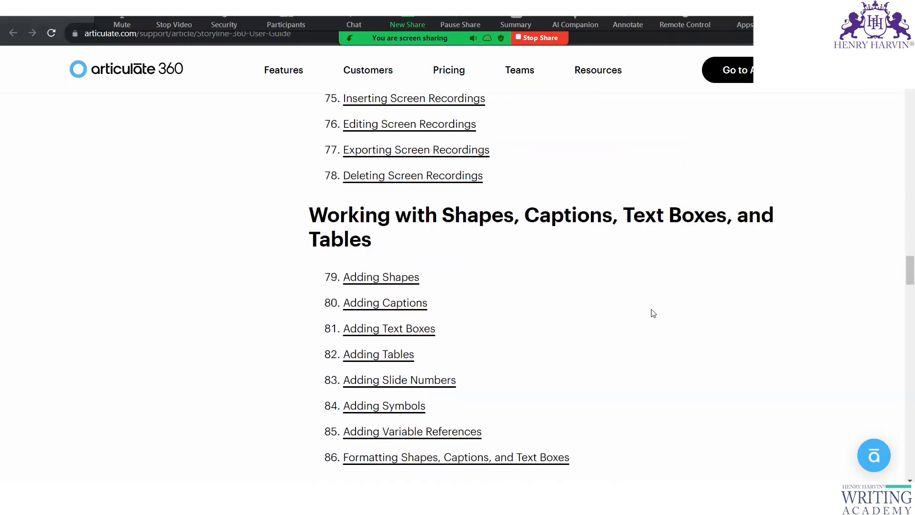
Open the "Recording Screencasts" article under Adding and Editing Screen Recordings.
scroll(606, 287, up, 15)
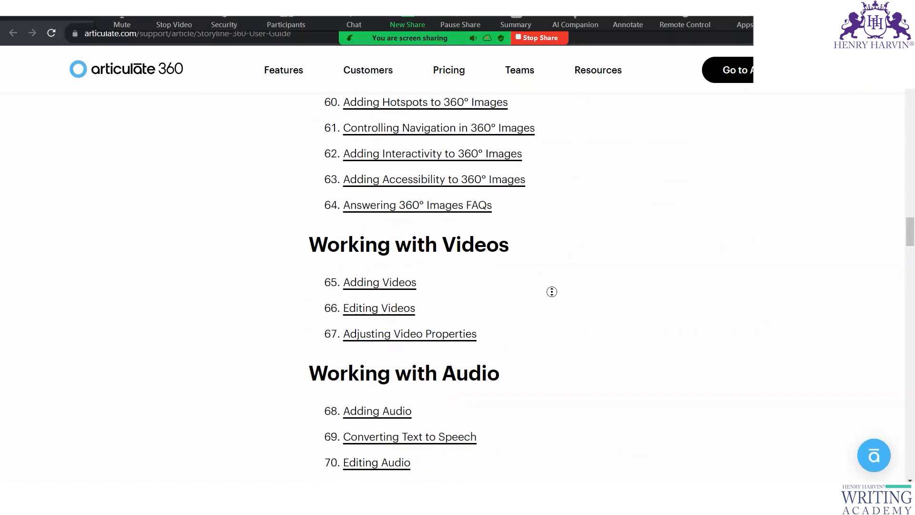
scroll(551, 292, down, 8)
scroll(391, 301, up, 1)
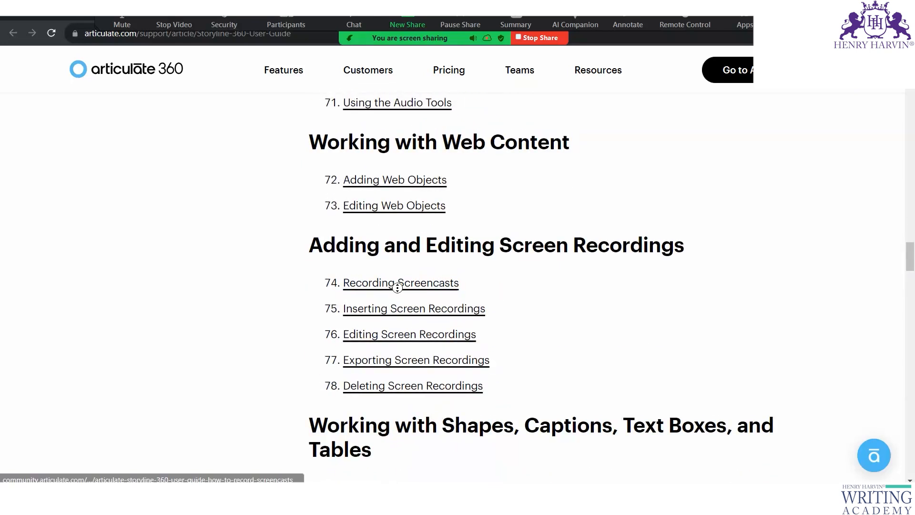
click(443, 284)
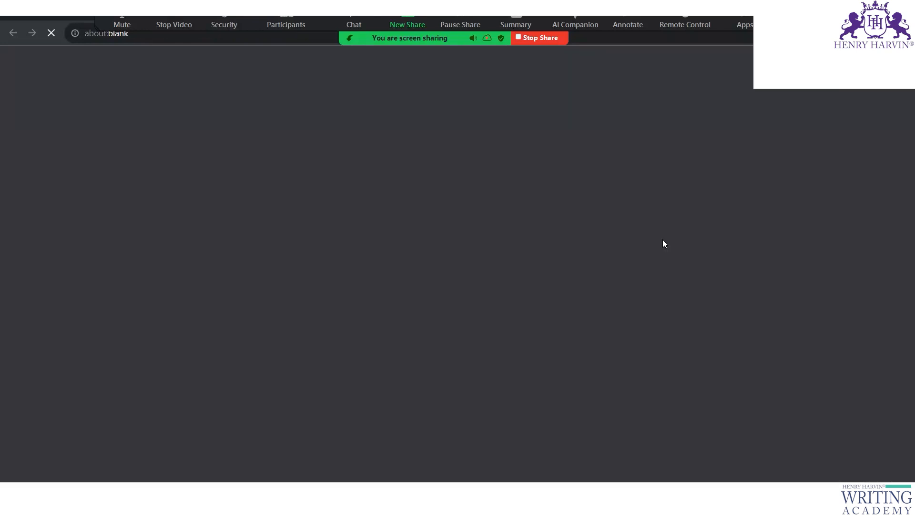